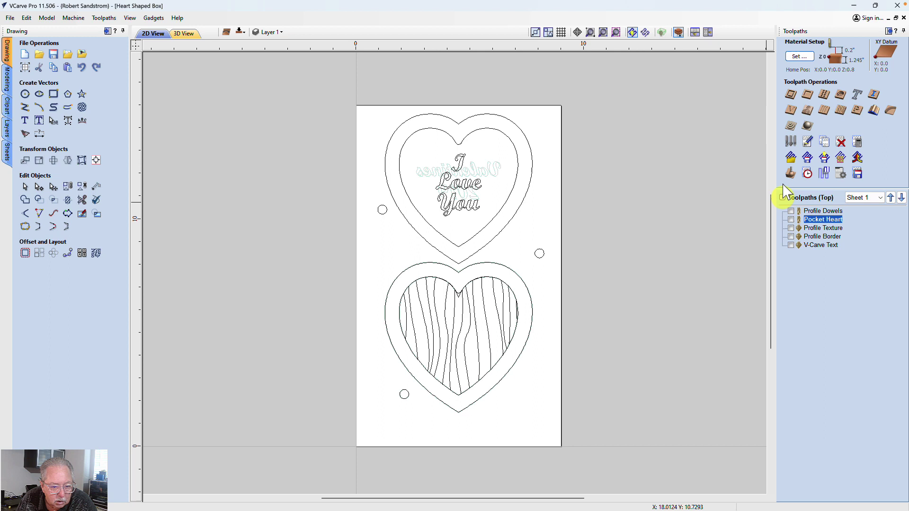
Switch on all five top-side toolpaths with the Toolpaths (Top) master checkbox
left_click(783, 197)
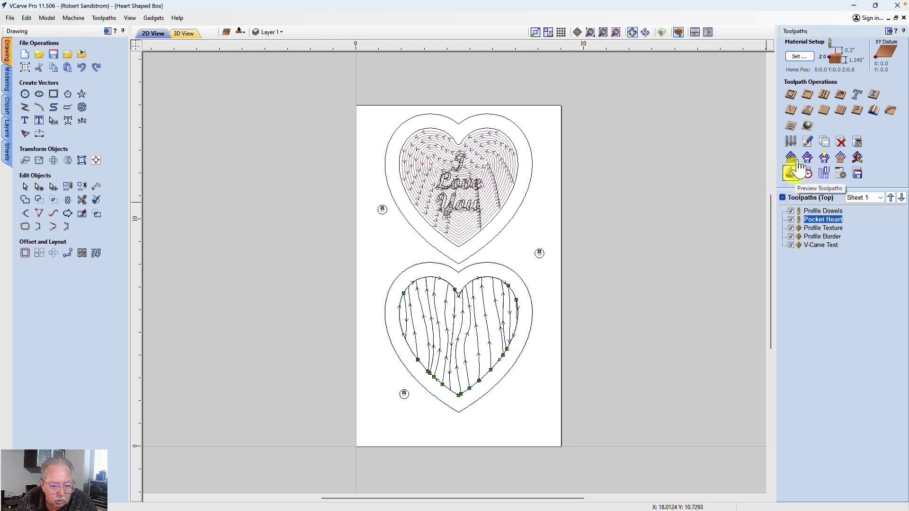
Open the 3D preview and simulate all toolpaths on the top side, then the bottom side
left_click(799, 165)
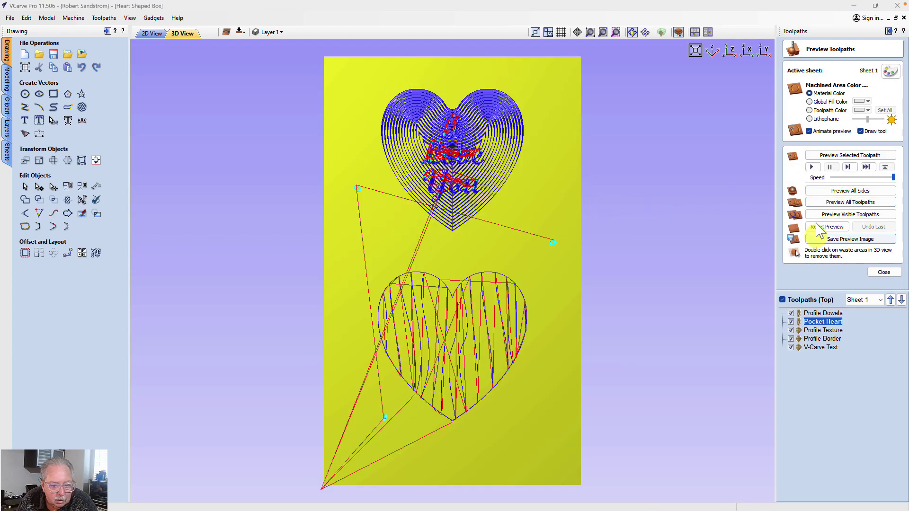
left_click(833, 199)
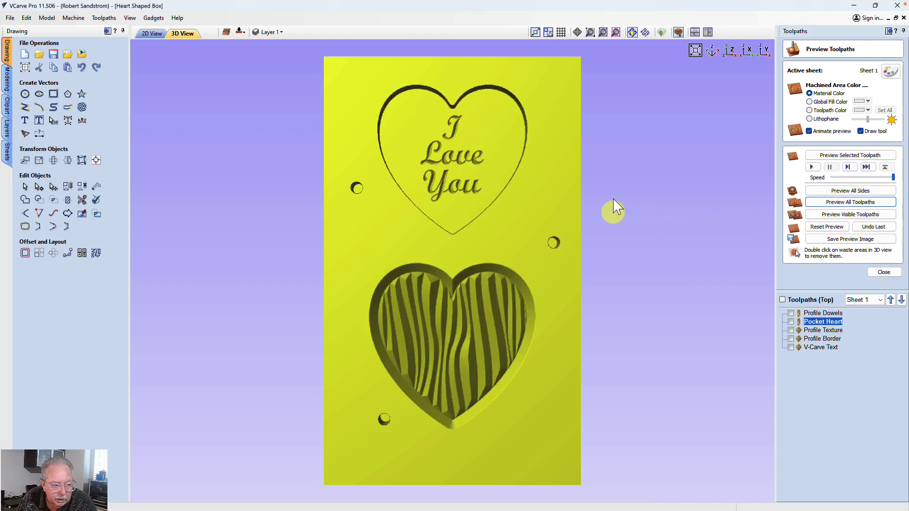
left_click(239, 30)
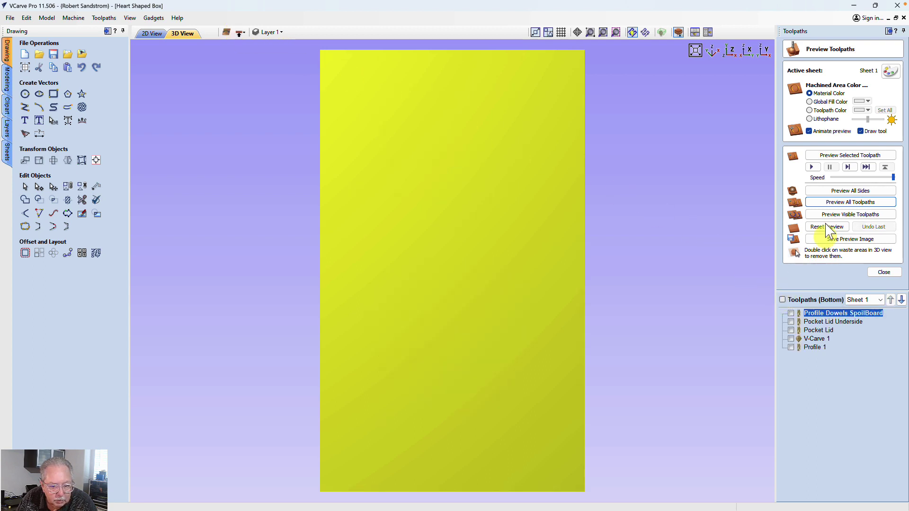
left_click(835, 202)
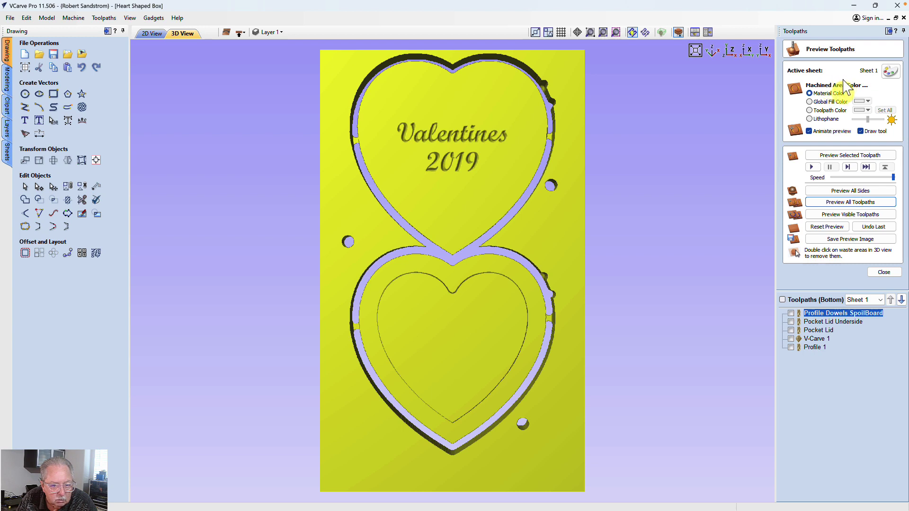
Set the preview material to Brown with the Medium Wood texture, then flip back to the top side
left_click(885, 70)
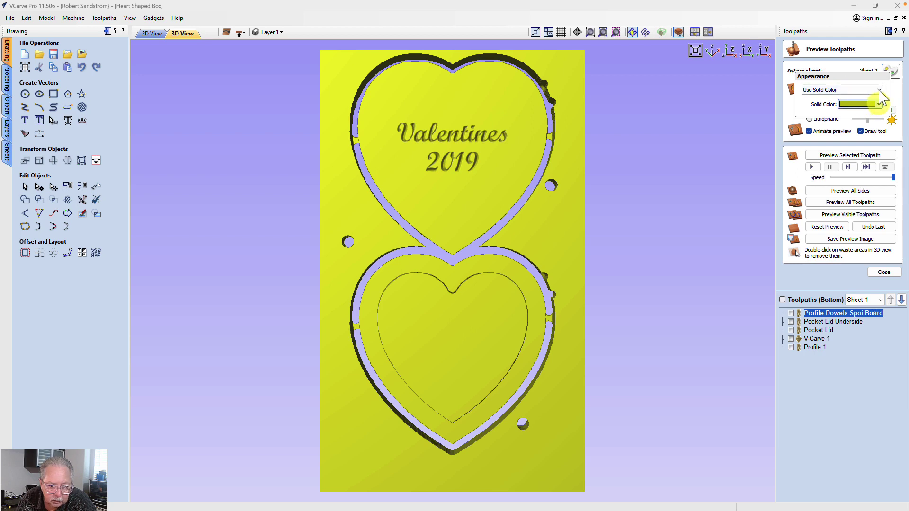
left_click(878, 104)
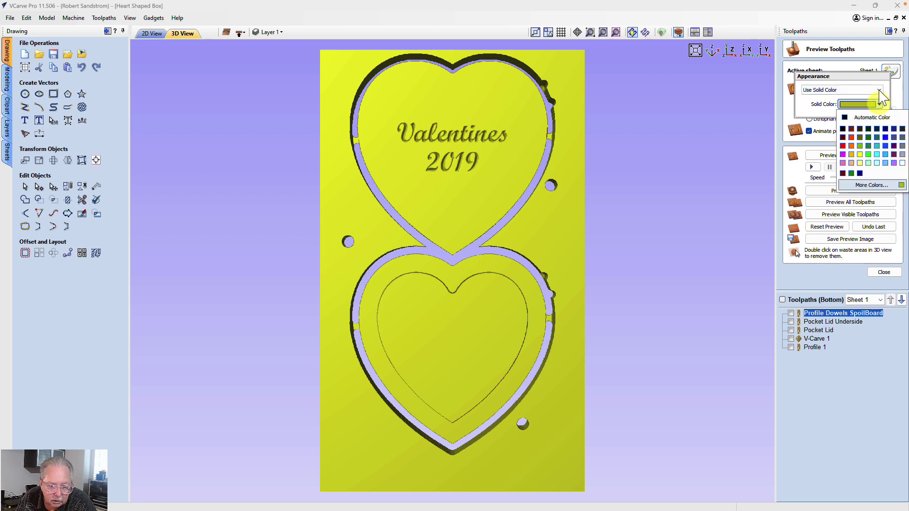
left_click(852, 128)
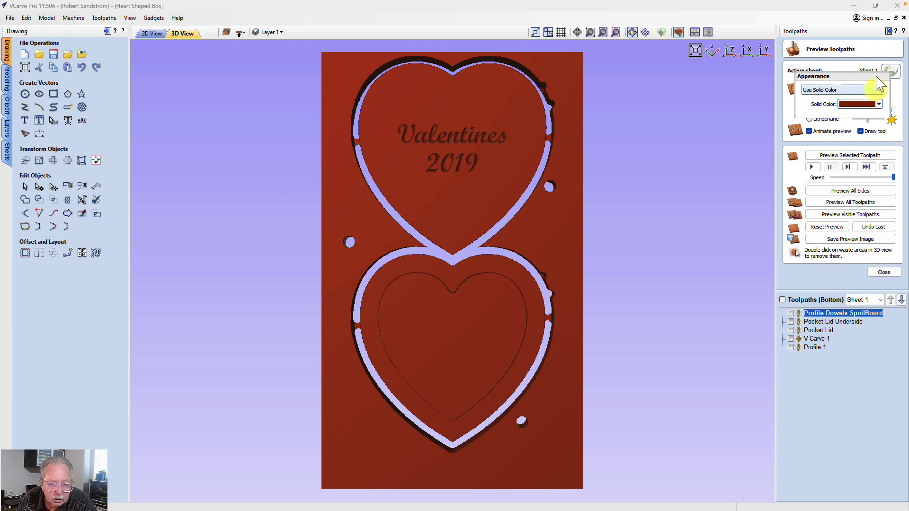
left_click(881, 83)
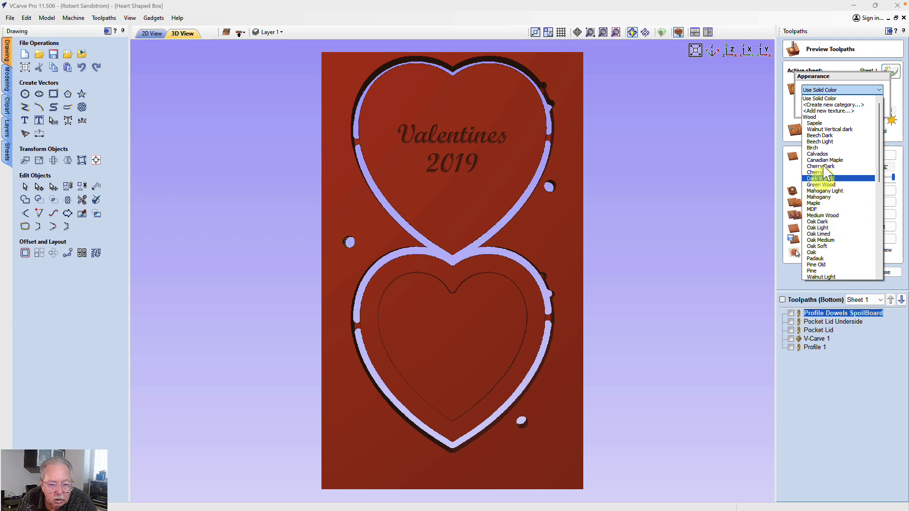
scroll(827, 174, "down", 1)
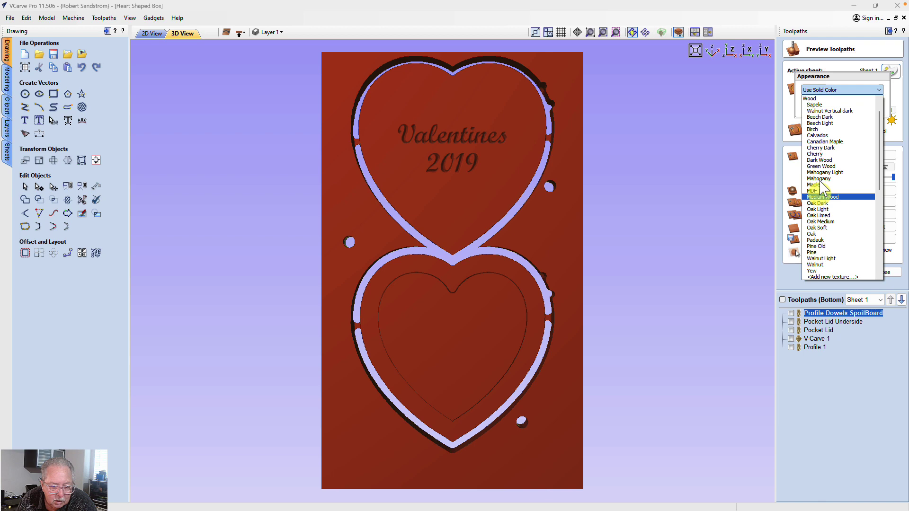
left_click(823, 196)
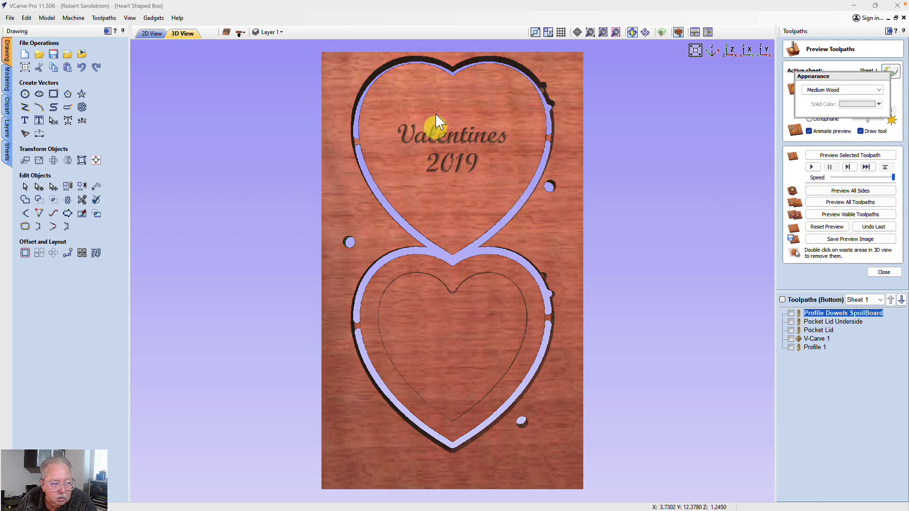
left_click(239, 33)
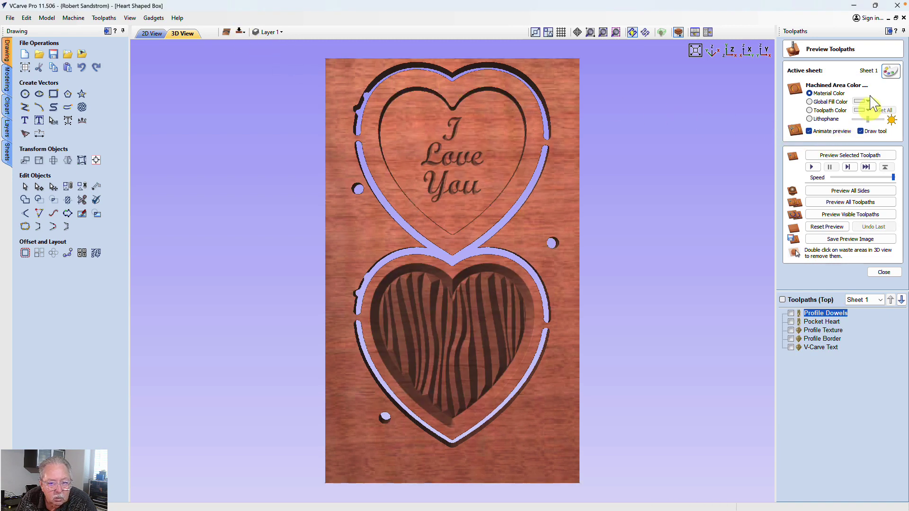
Change the block's appearance texture to Padauk in the material settings
left_click(891, 69)
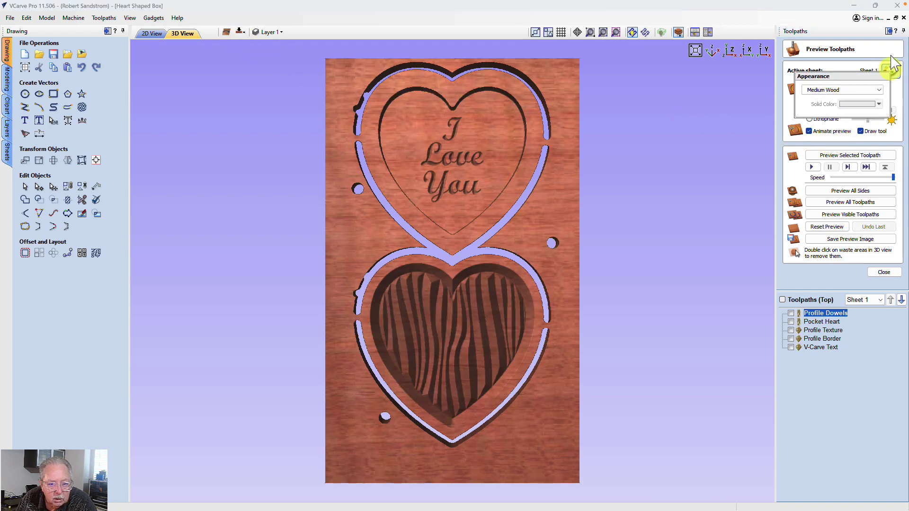
left_click(879, 90)
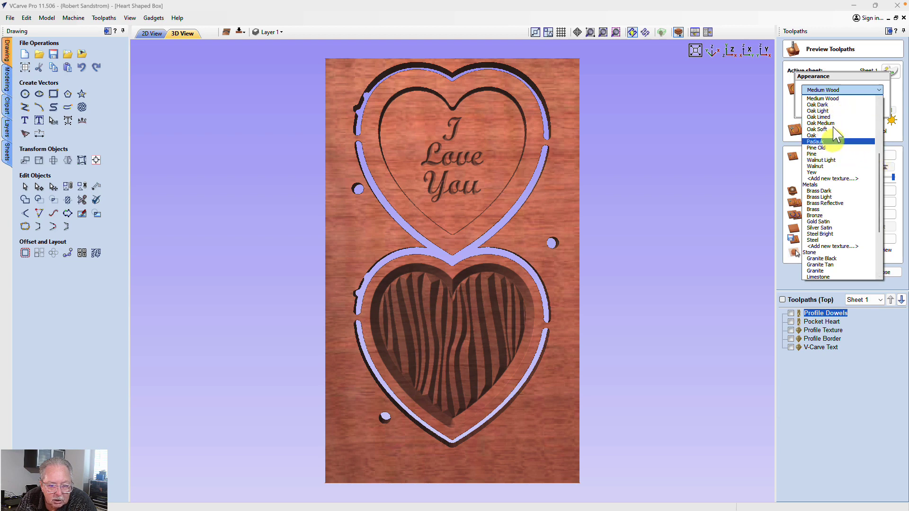
left_click(836, 141)
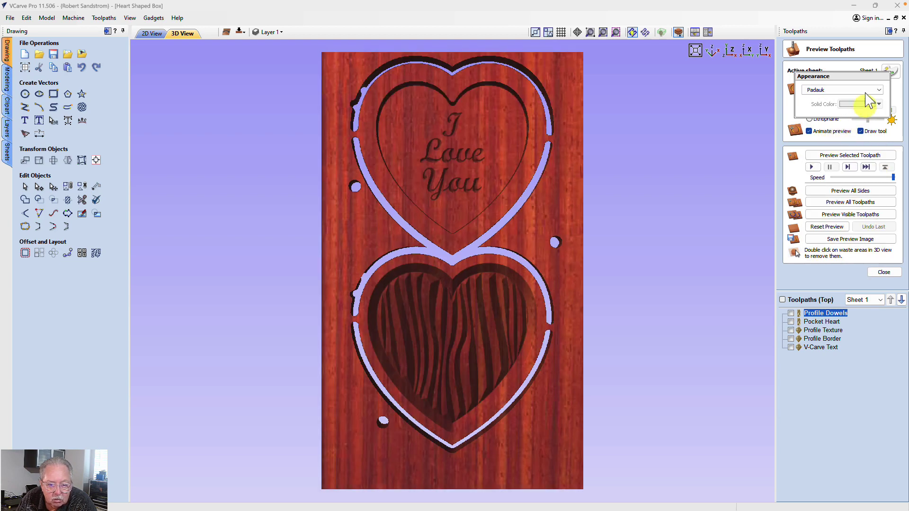
left_click(876, 90)
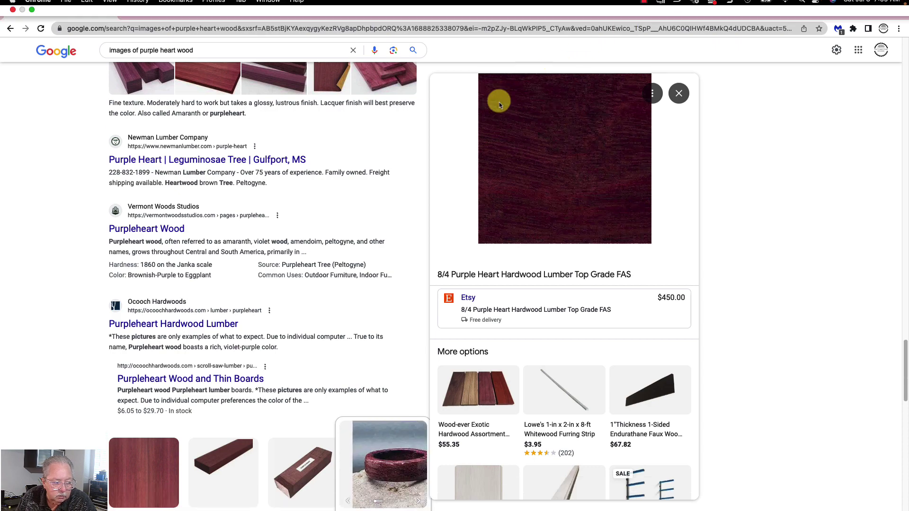
Find the 8/4 Purple Heart Hardwood Lumber image in the results and bring up its save options
scroll(351, 123, "up", 6)
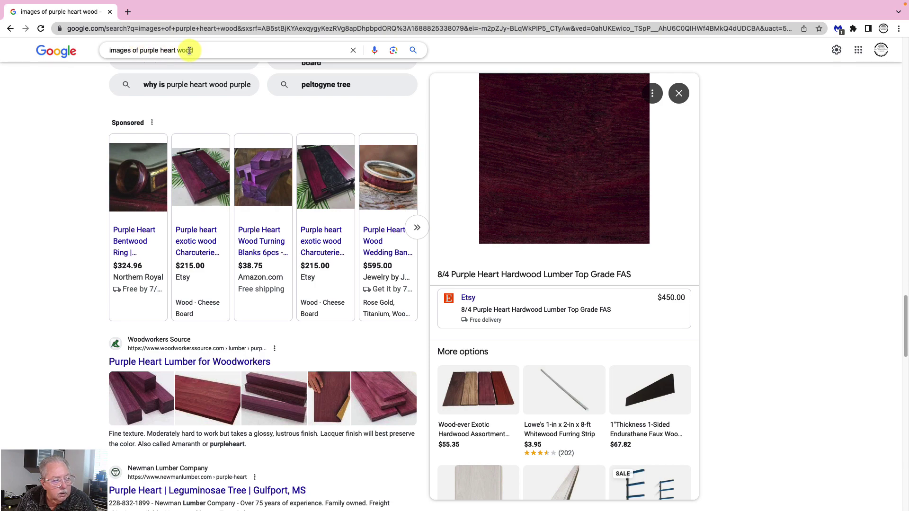
scroll(223, 98, "down", 7)
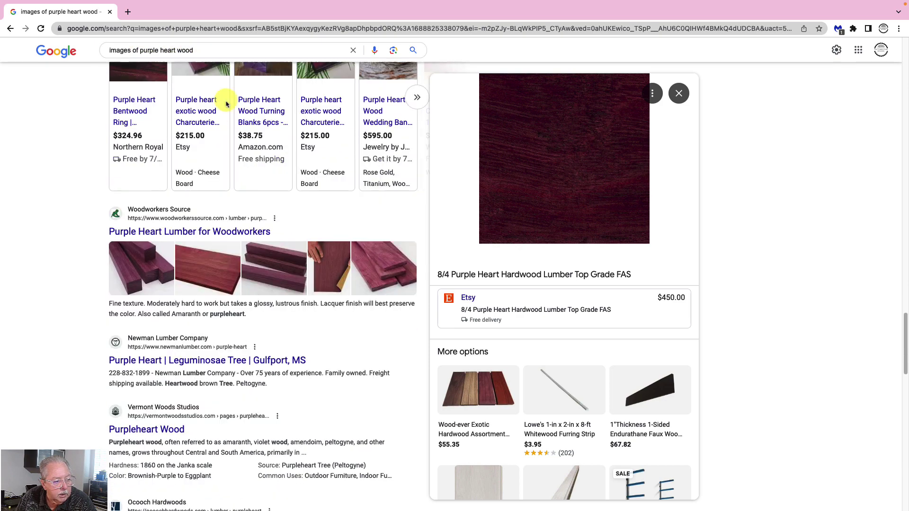
scroll(233, 205, "down", 5)
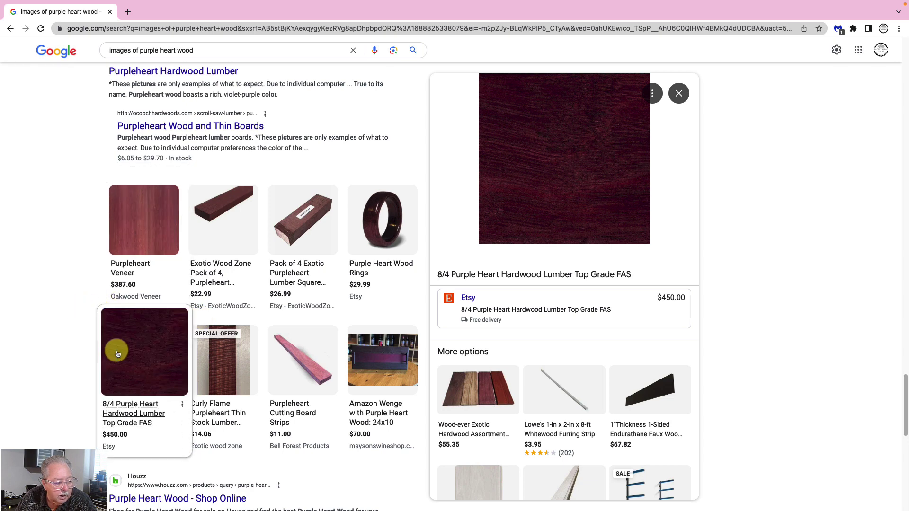
right_click(145, 346)
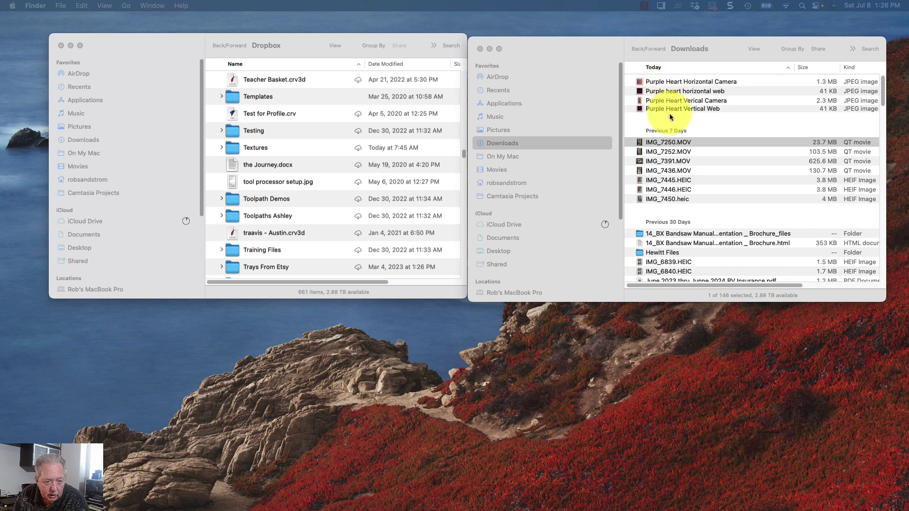
double_click(662, 83)
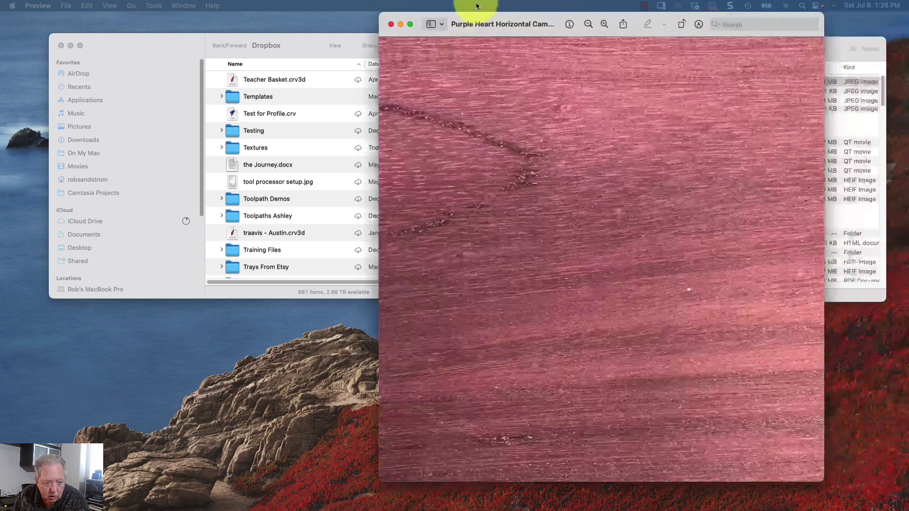
left_click_drag(481, 11, 358, 28)
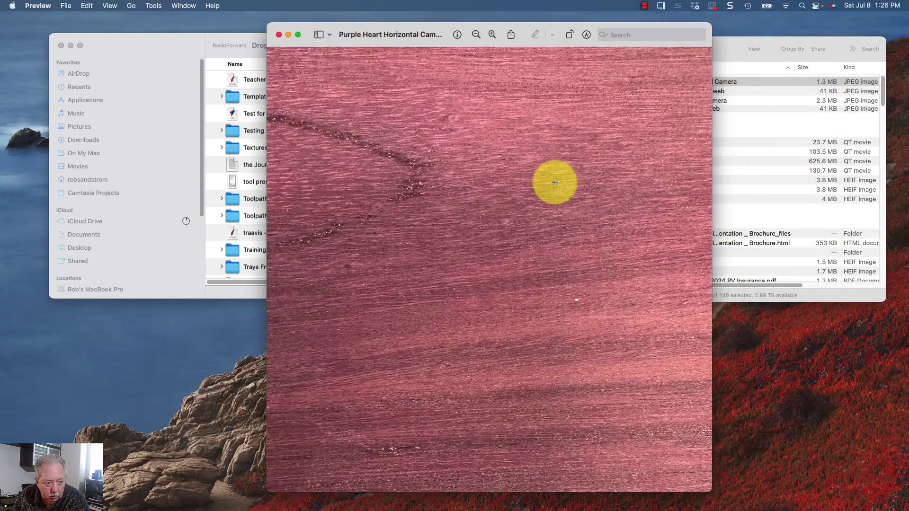
left_click(279, 35)
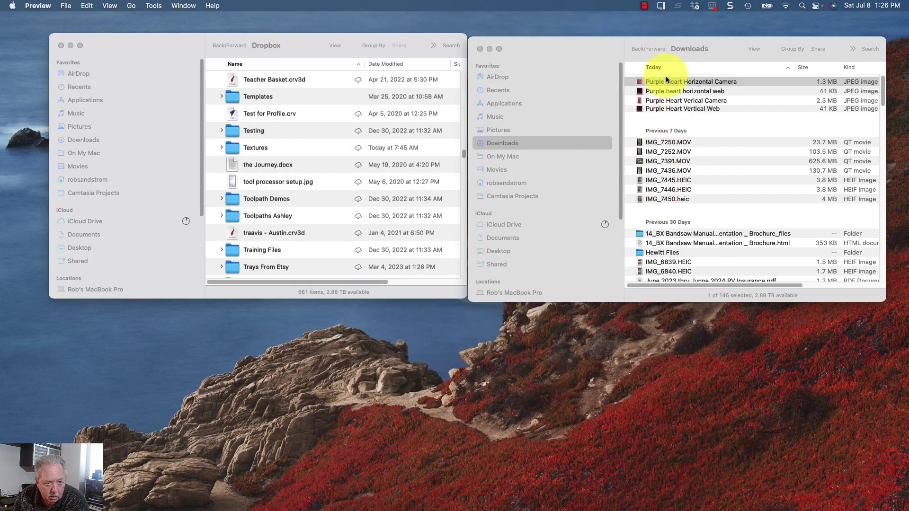
double_click(662, 91)
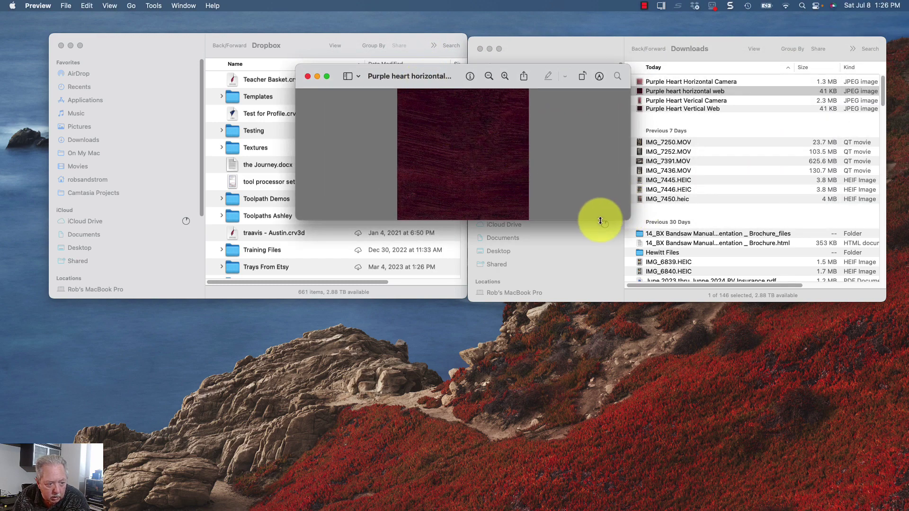
left_click_drag(600, 221, 646, 411)
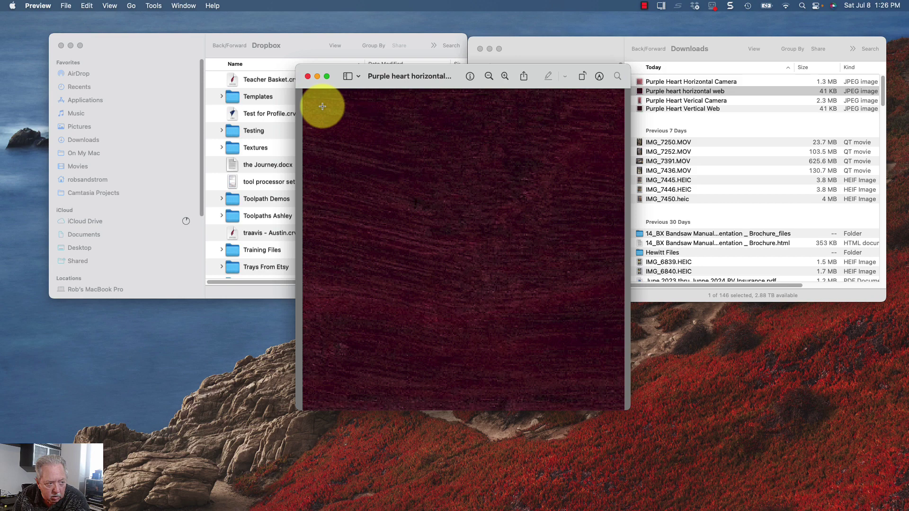
left_click(308, 77)
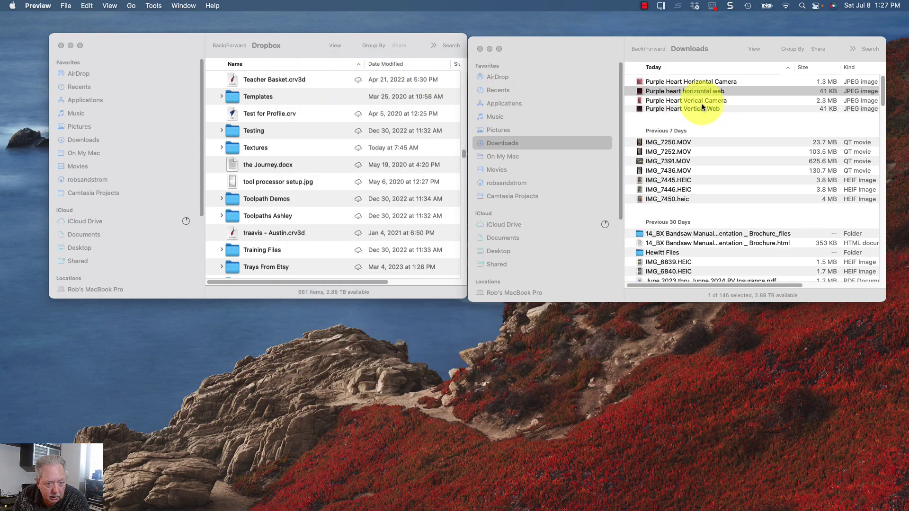
View the Purple Heart Verical Camera and Vertical Web images enlarged in Preview, then close them
double_click(687, 101)
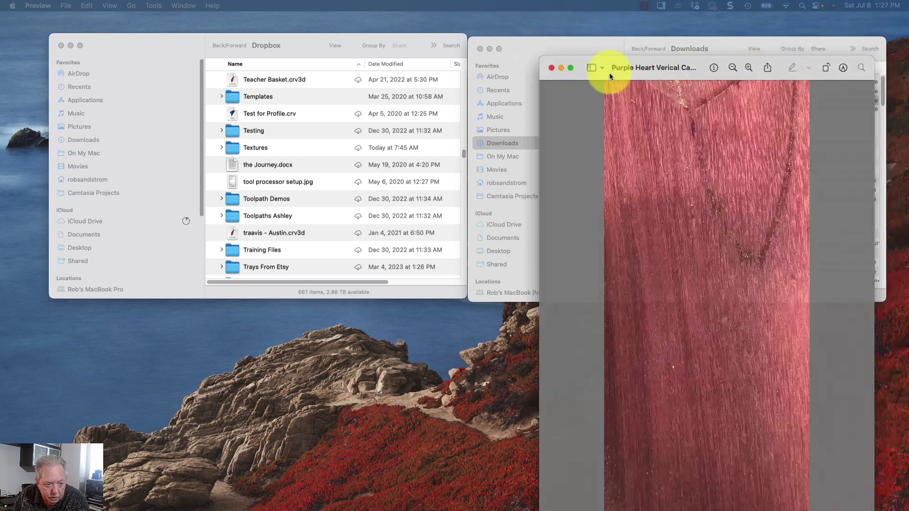
left_click_drag(609, 72, 427, 30)
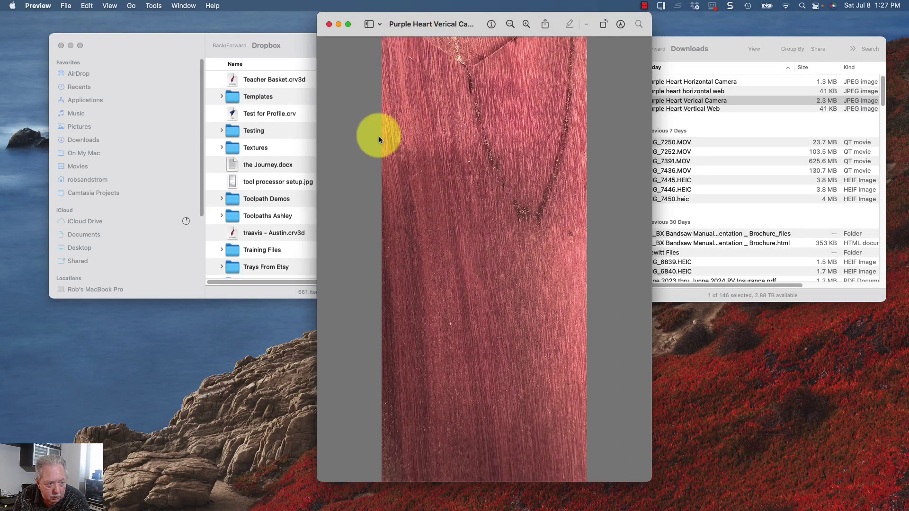
left_click(329, 24)
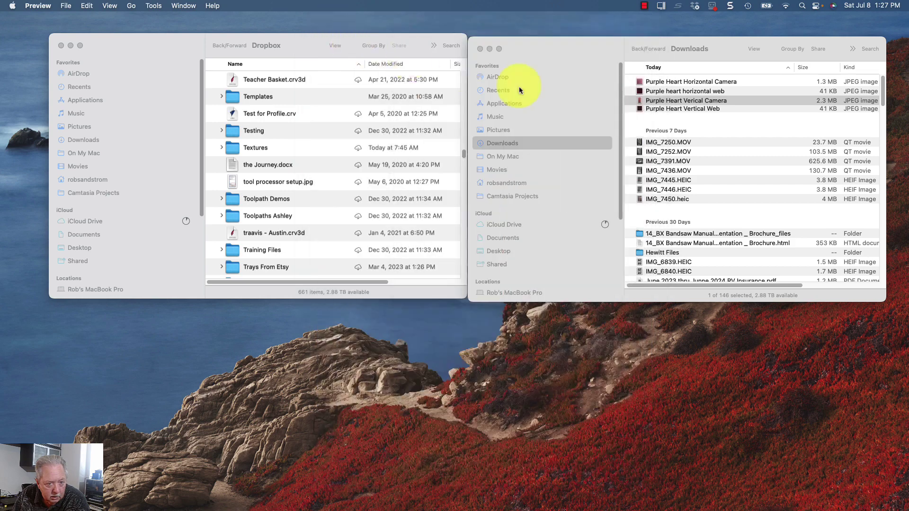
left_click(675, 109)
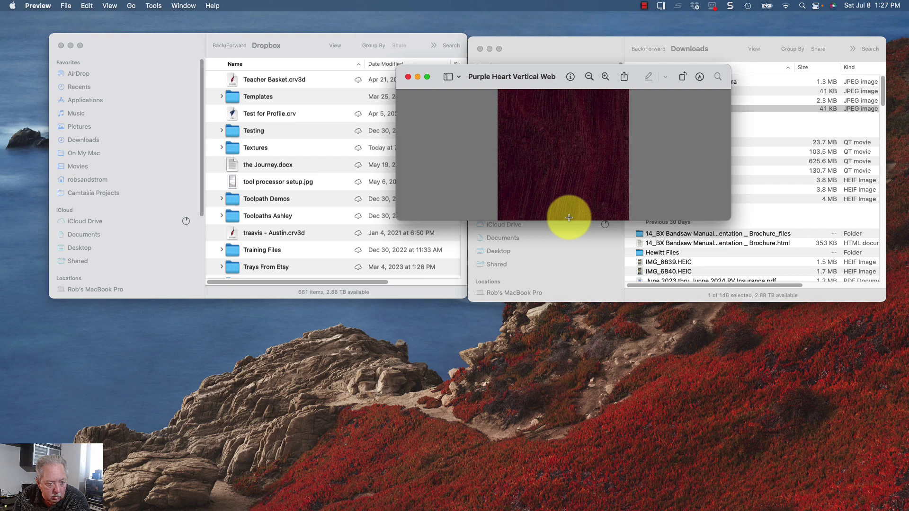
left_click_drag(569, 220, 562, 379)
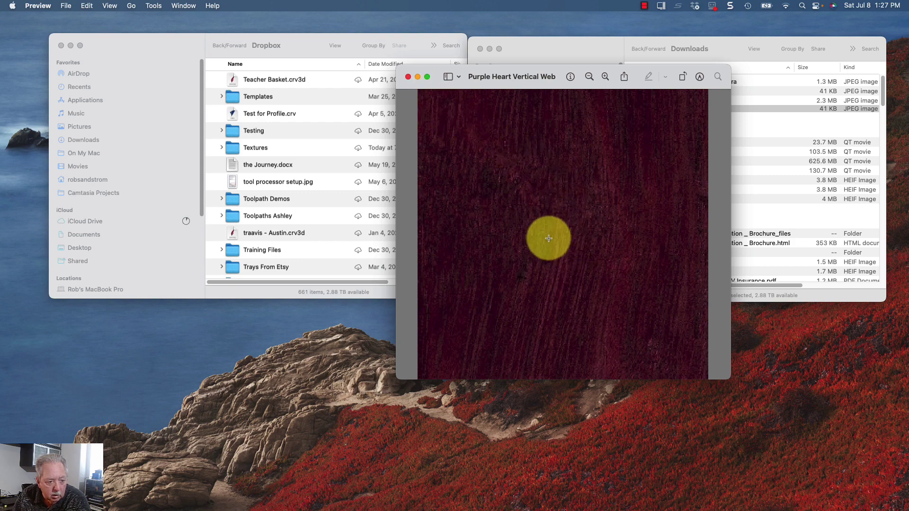
left_click(409, 76)
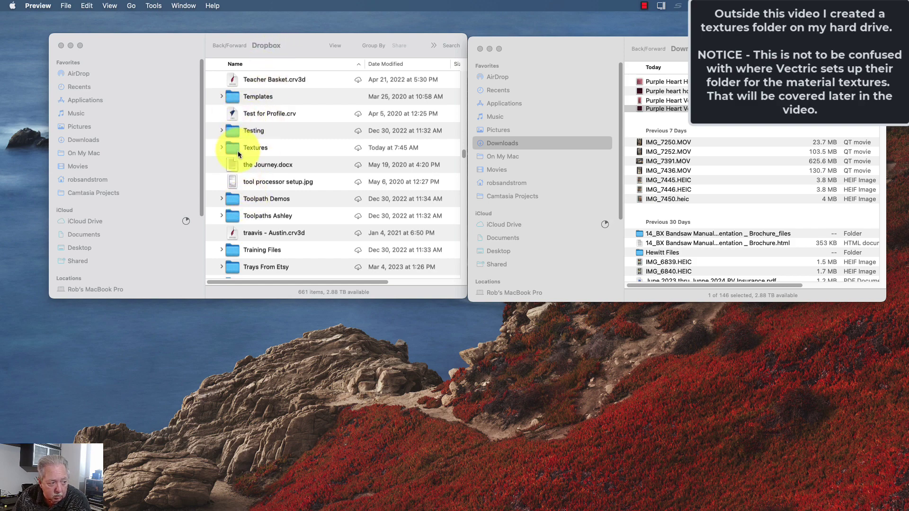
Open the Textures folder inside the Dropbox window
key("super+Tab")
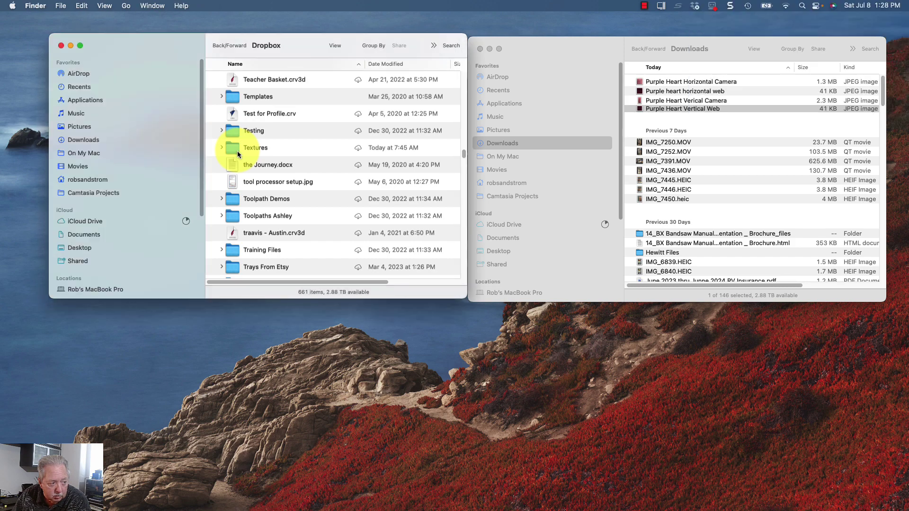
double_click(238, 154)
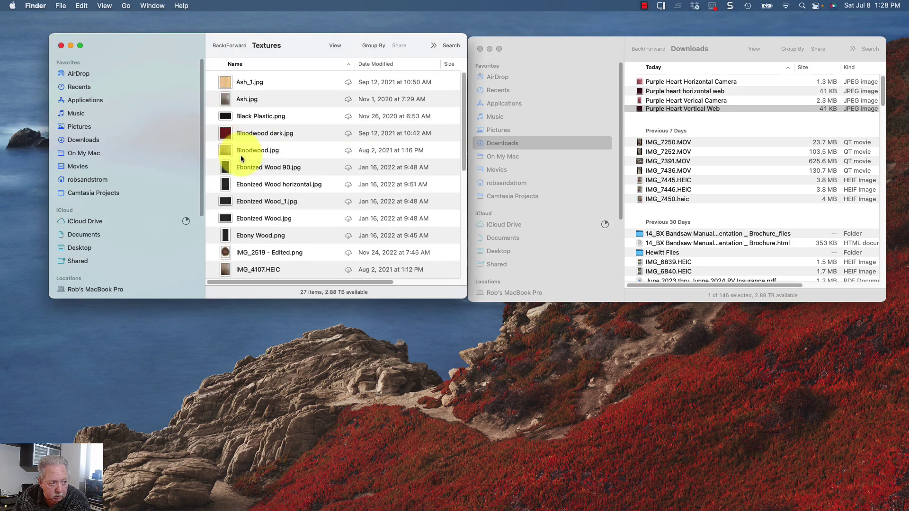
scroll(246, 224, "down", 6)
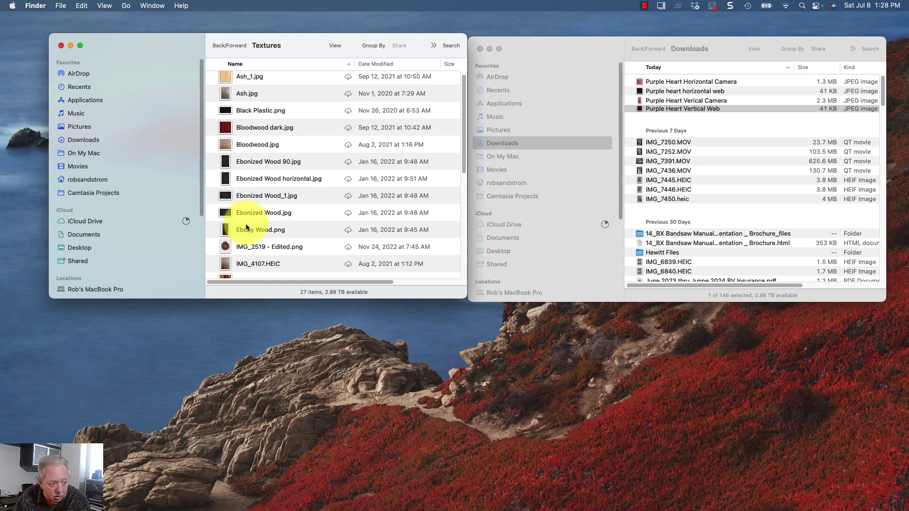
scroll(246, 227, "down", 3)
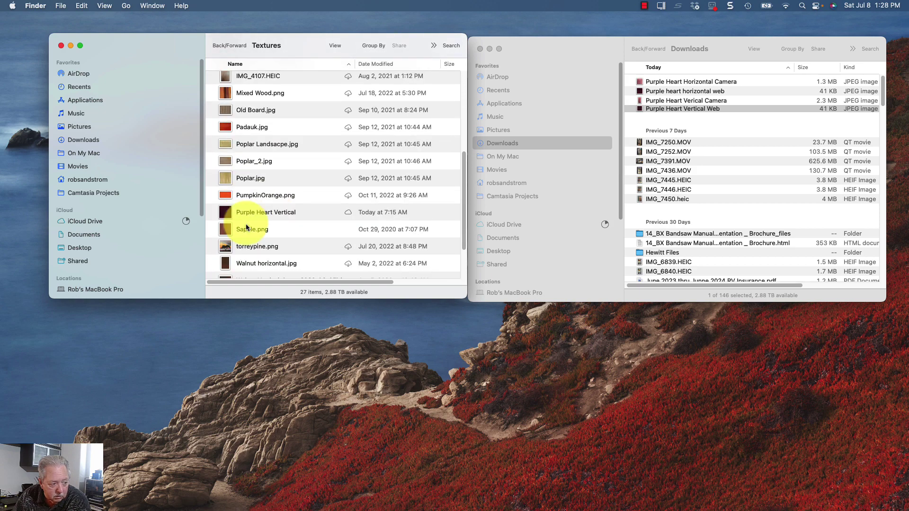
scroll(246, 228, "down", 3)
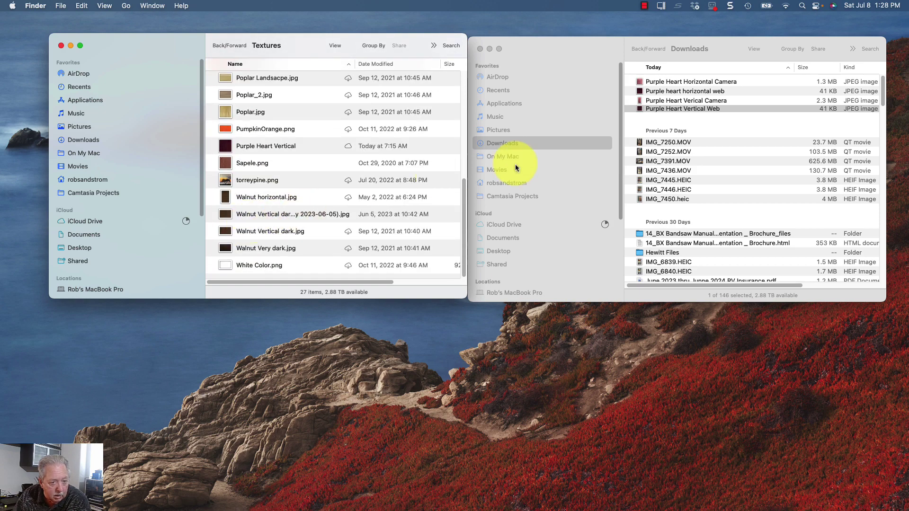
Copy the four Purple Heart images from Downloads into Textures, then go back to Dropbox
key("super+grave")
left_click(661, 83, "shift")
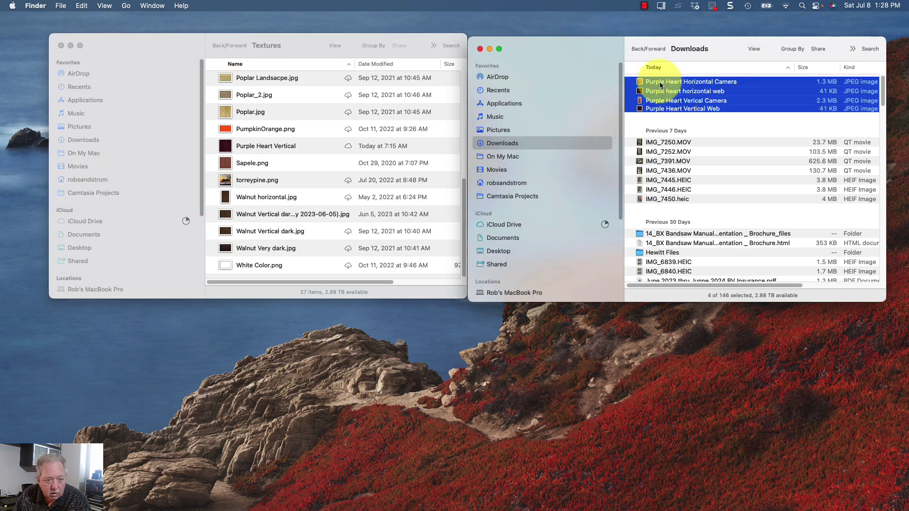
right_click(661, 83)
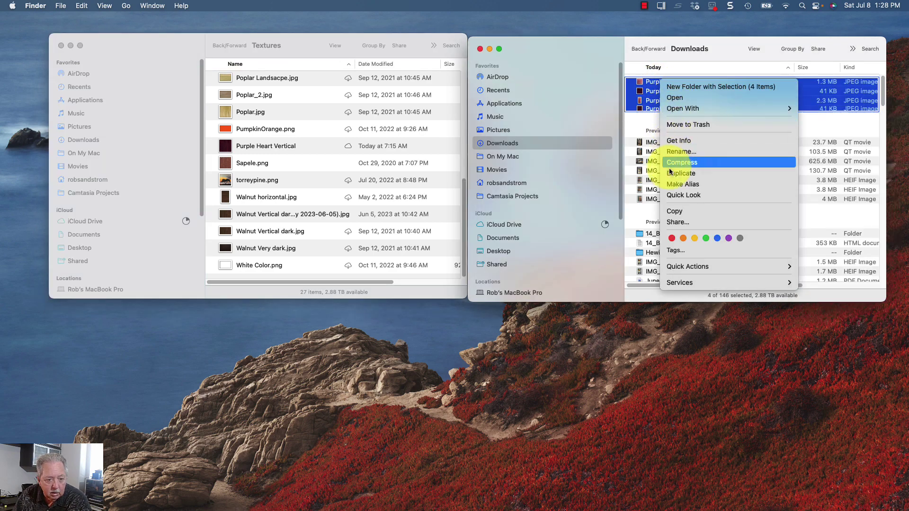
left_click(669, 212)
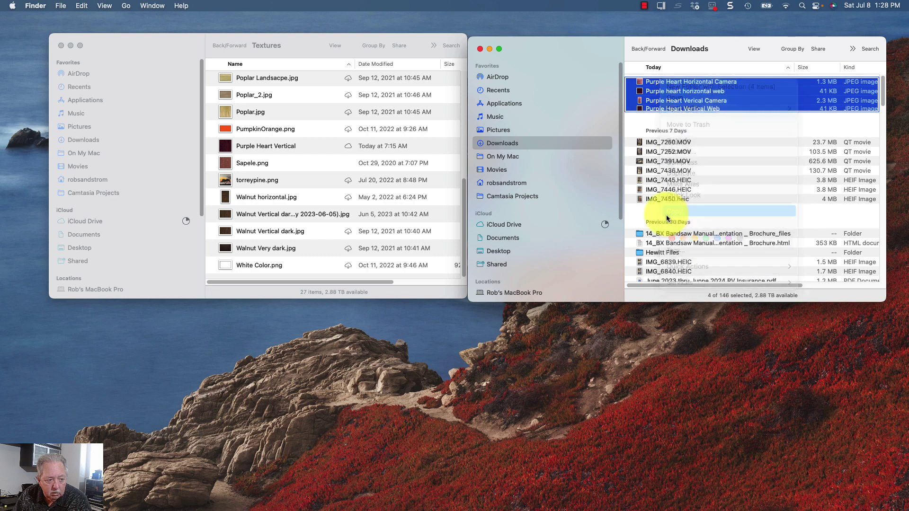
right_click(304, 169)
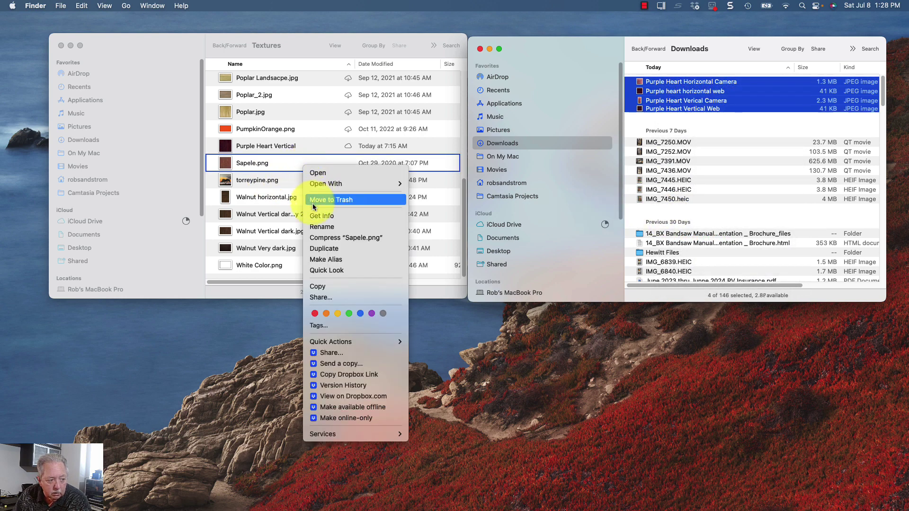
key("super+v")
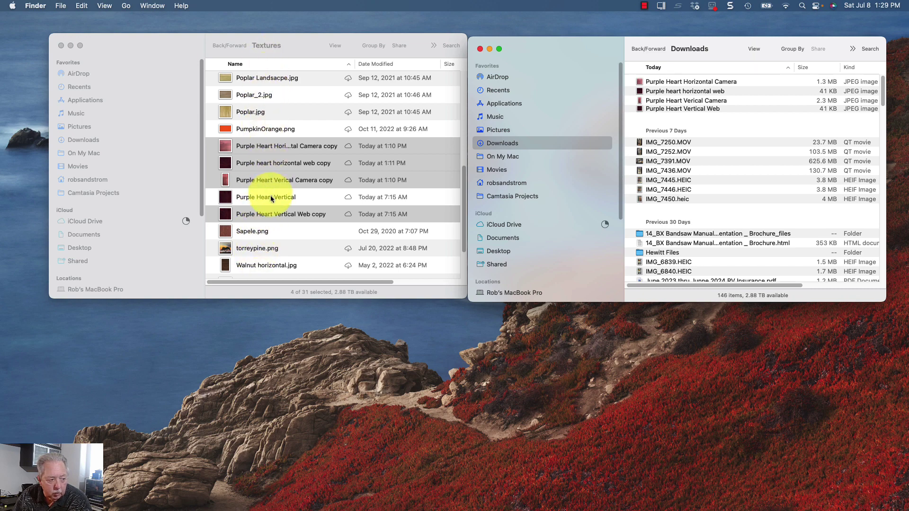
left_click(223, 47)
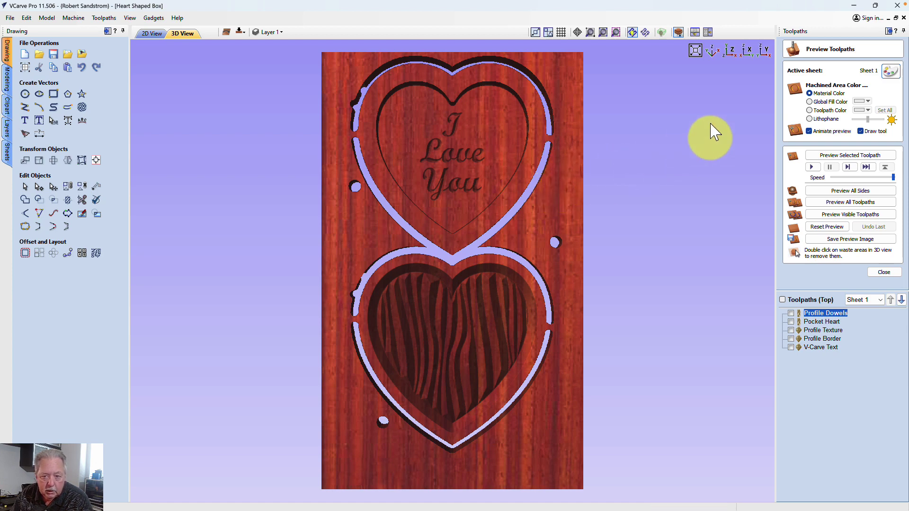
Choose <Add new texture...> under Wood in the material Appearance list
left_click(890, 69)
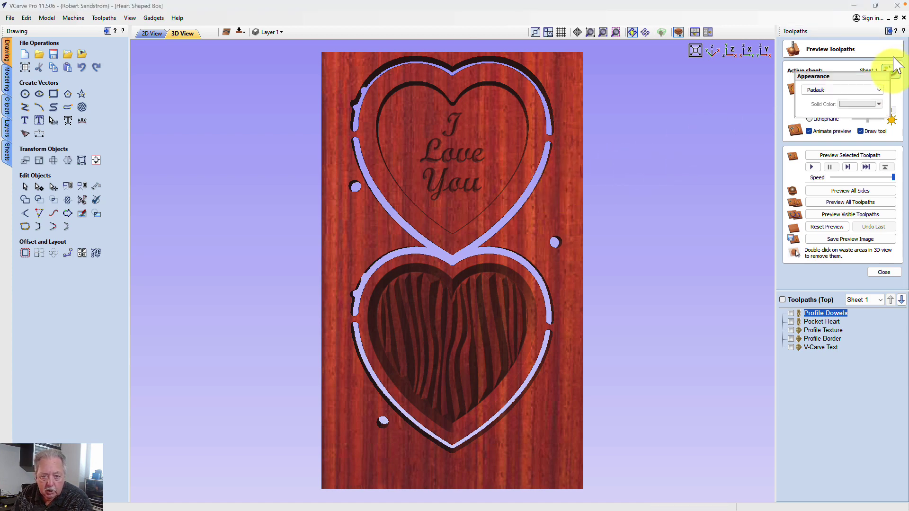
left_click(879, 89)
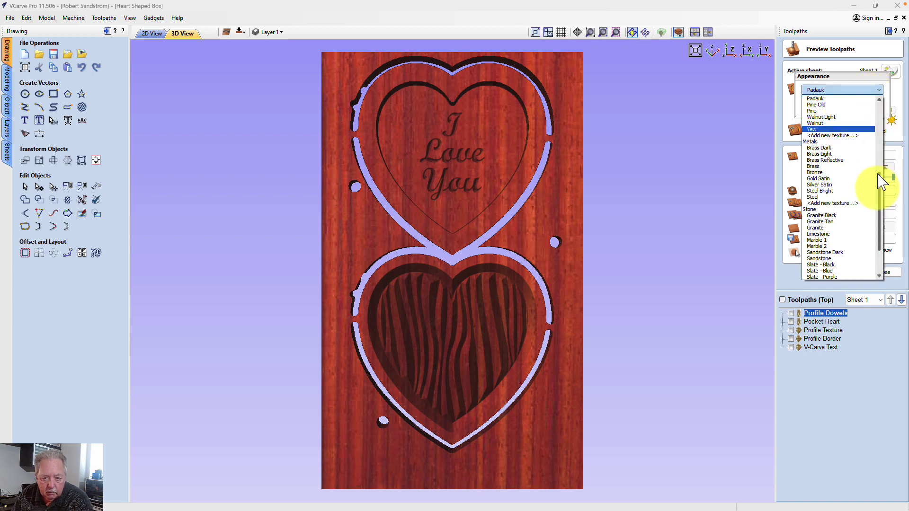
left_click_drag(887, 186, 878, 115)
scroll(878, 119, "up", 1)
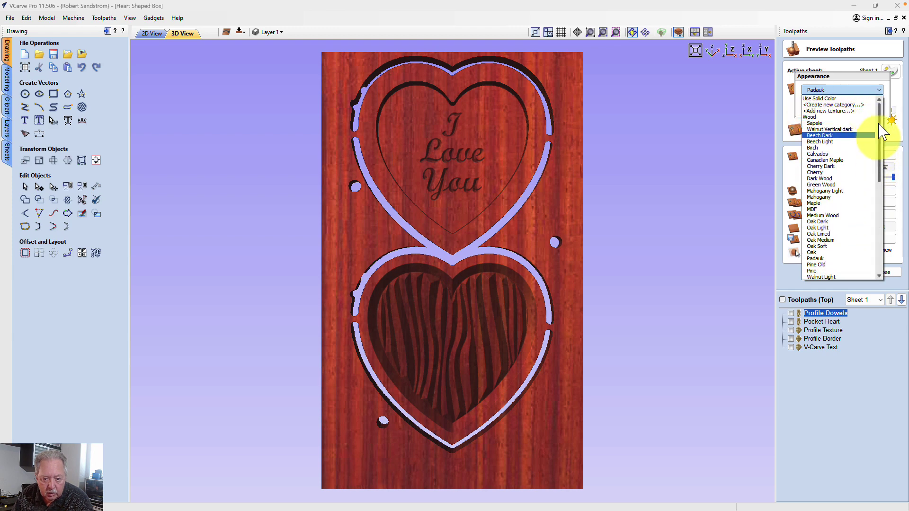
left_click_drag(883, 132, 881, 199)
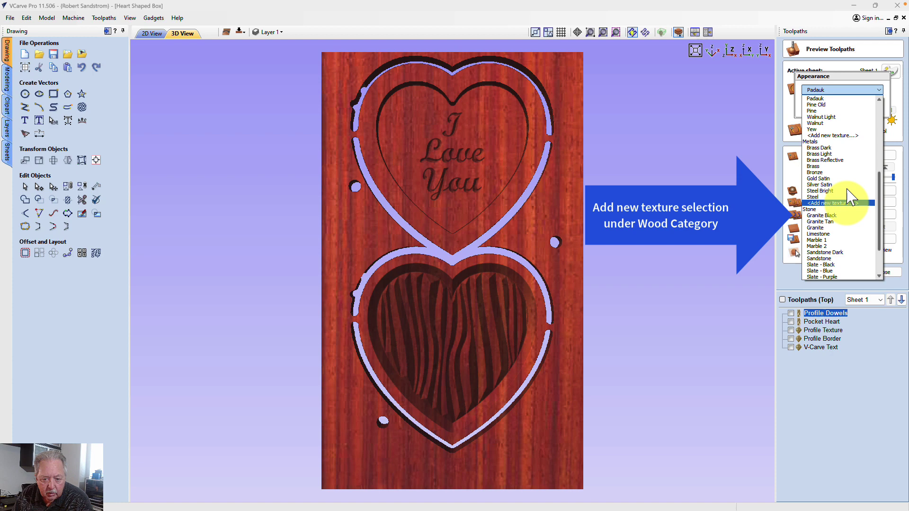
left_click(843, 202)
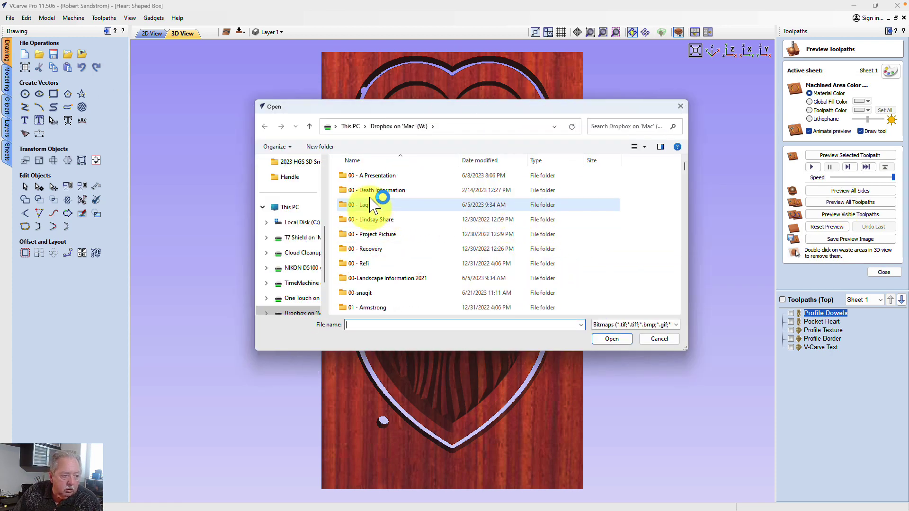
Load Purple Heart Verical Camera copy.jpg from Dropbox > CNC > Textures as the wood texture
left_click_drag(685, 167, 675, 254)
scroll(674, 253, "down", 7)
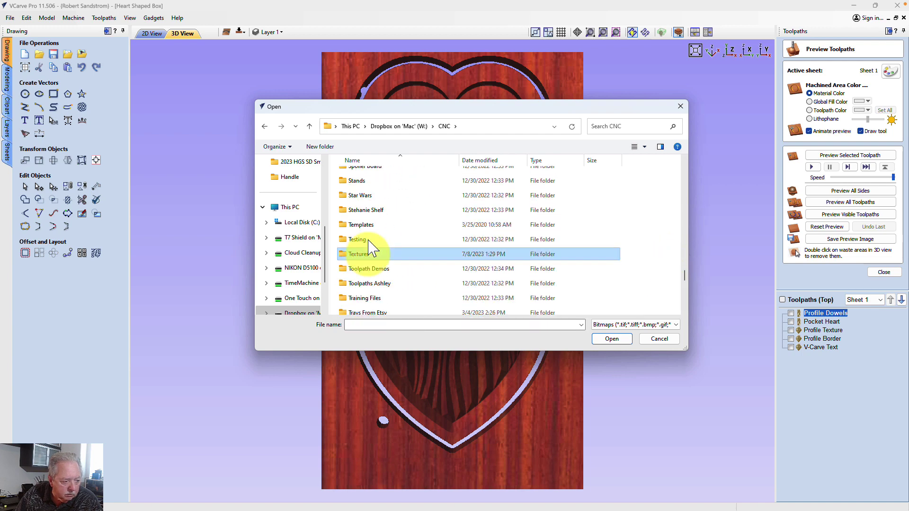
double_click(365, 253)
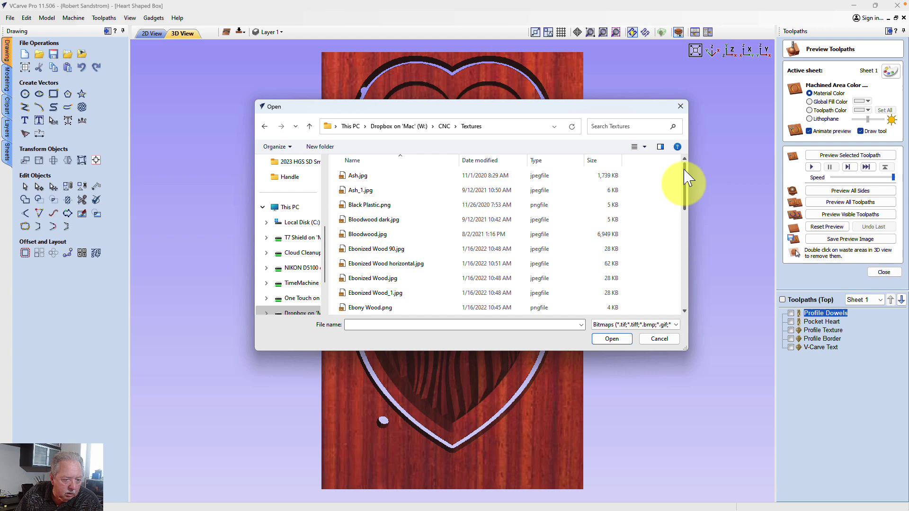
left_click_drag(686, 178, 678, 248)
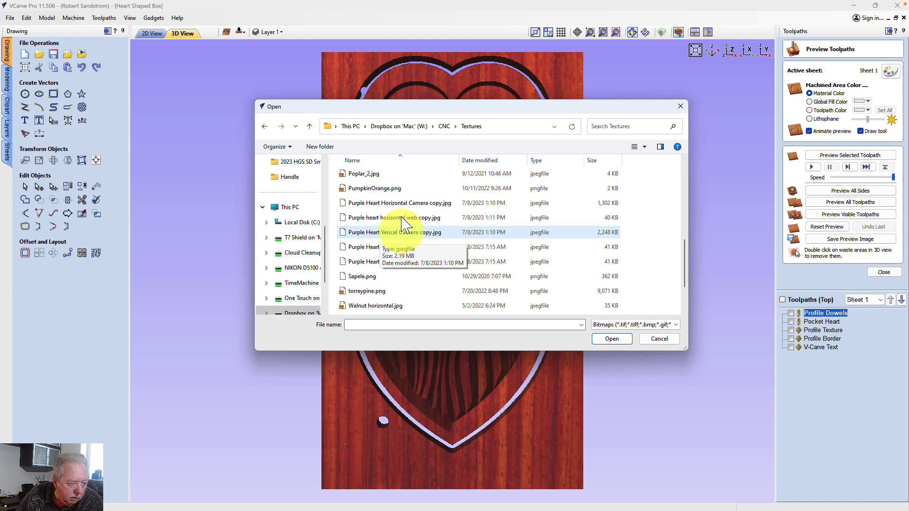
left_click(405, 231)
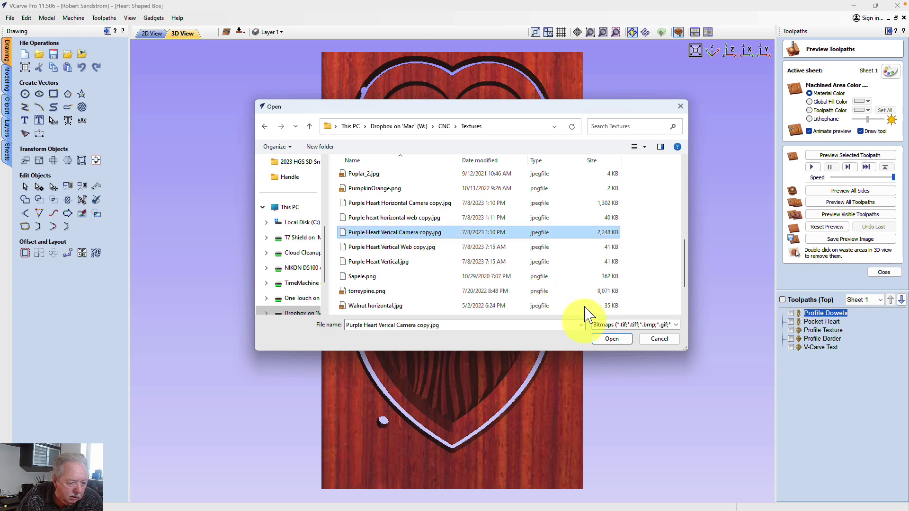
left_click(616, 338)
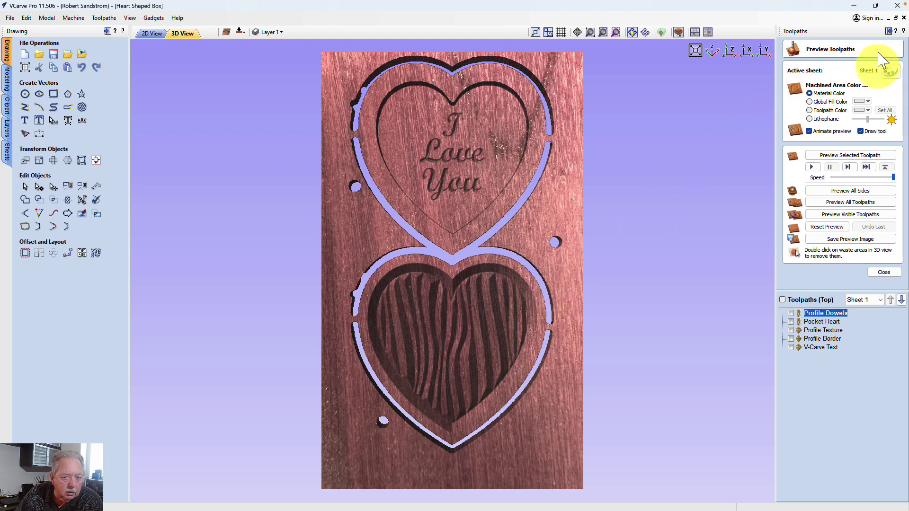
Add Purple Heart Horizontal Camera copy.jpg as the block's new wood texture
left_click(889, 71)
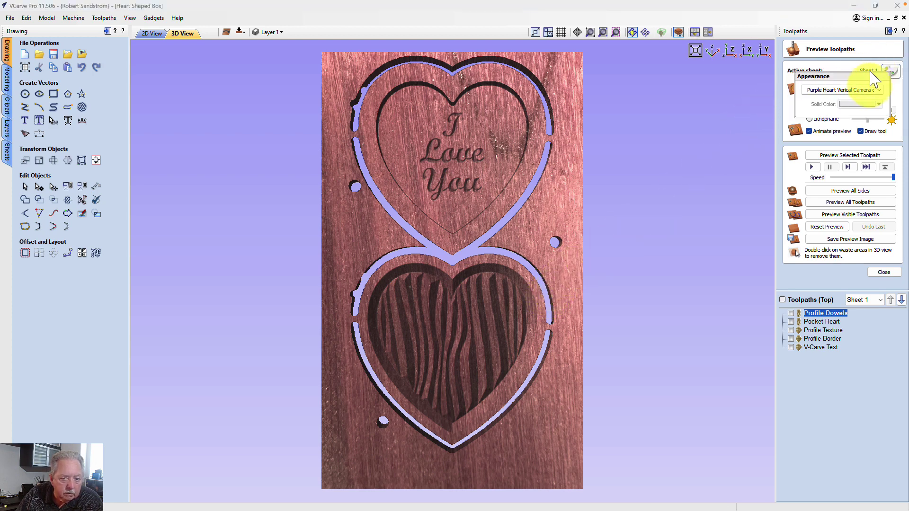
left_click(871, 90)
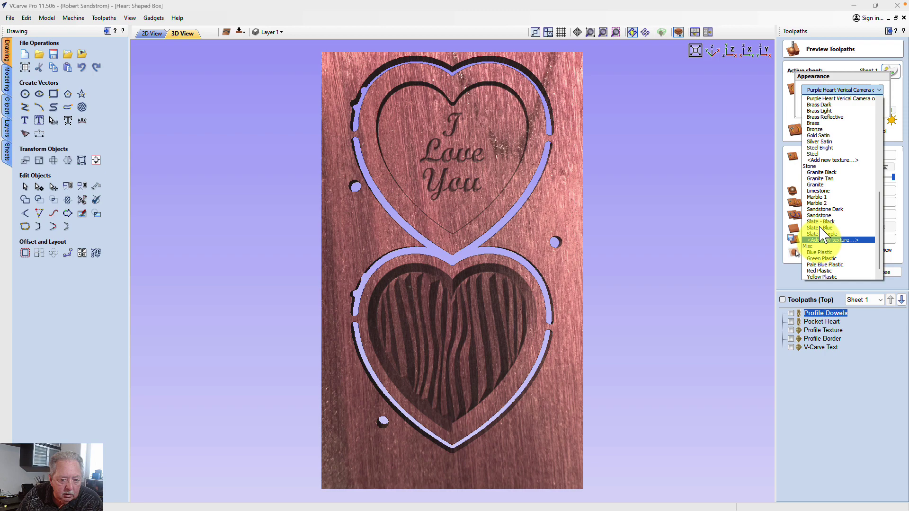
left_click(827, 240)
scroll(398, 227, "down", 10)
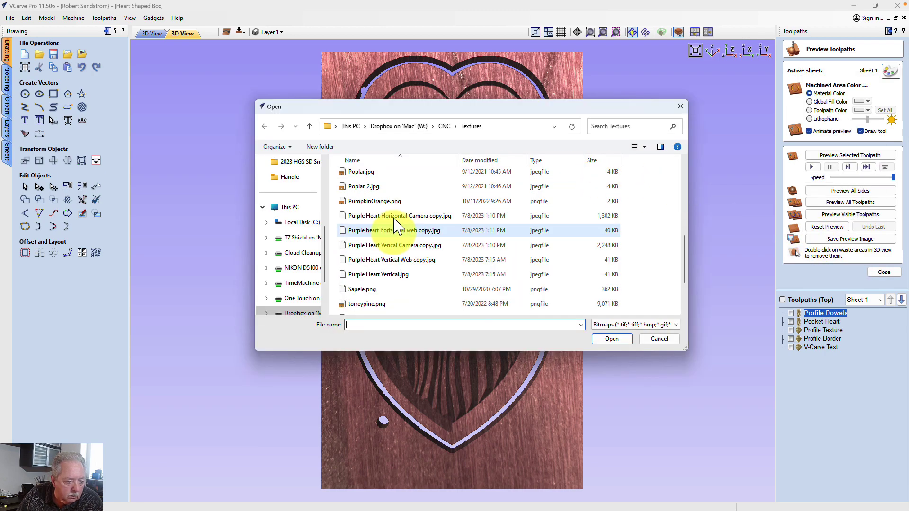
double_click(397, 216)
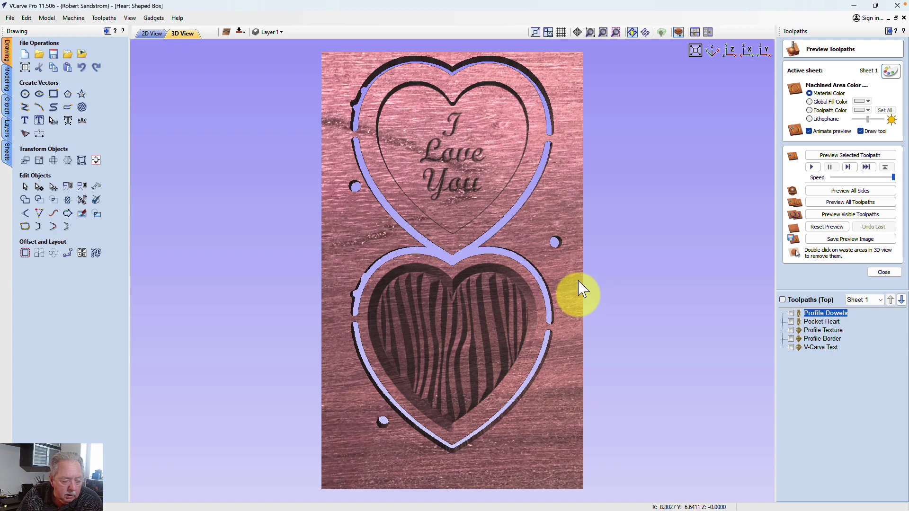
Return to the 2D view, pin the Toolpaths panel, and reopen the toolpath preview in 3D
key("F2")
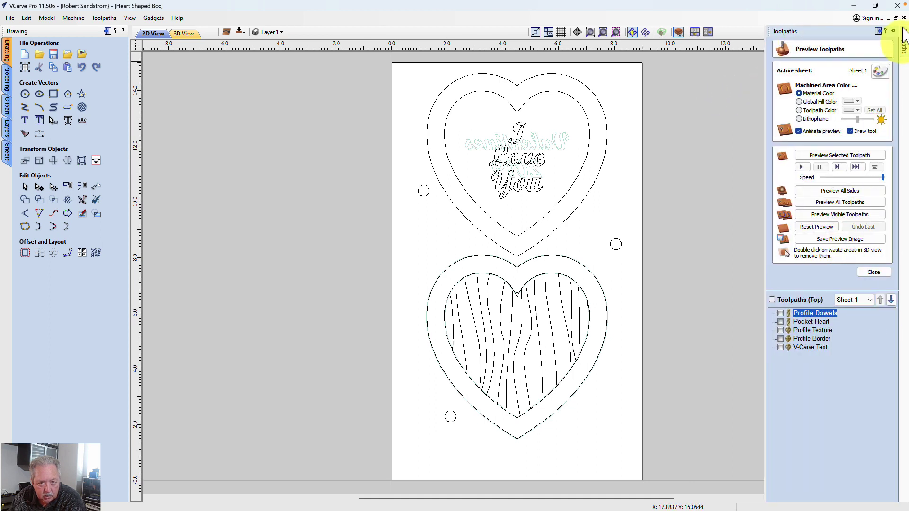
left_click(894, 30)
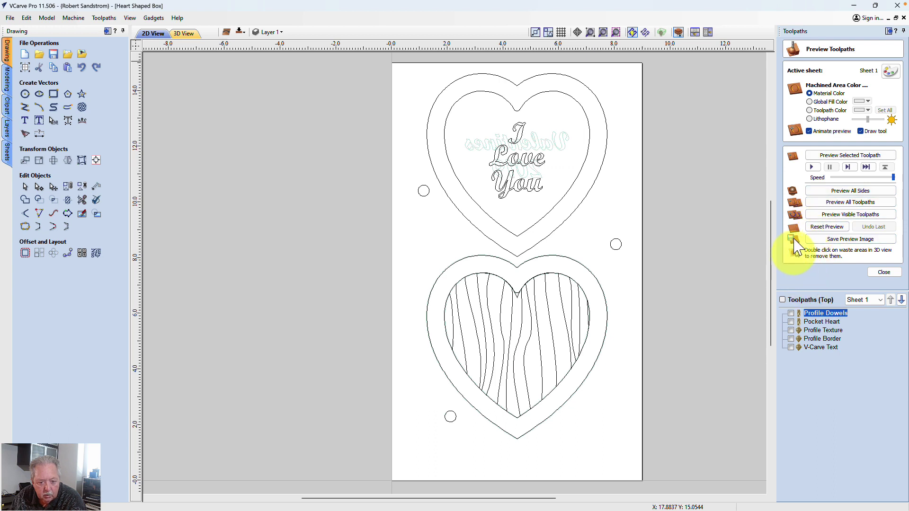
left_click(884, 271)
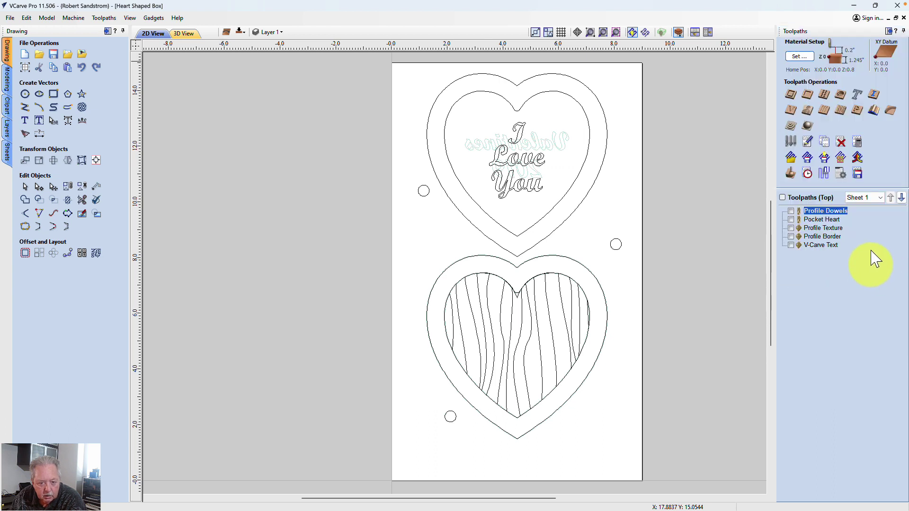
left_click(793, 174)
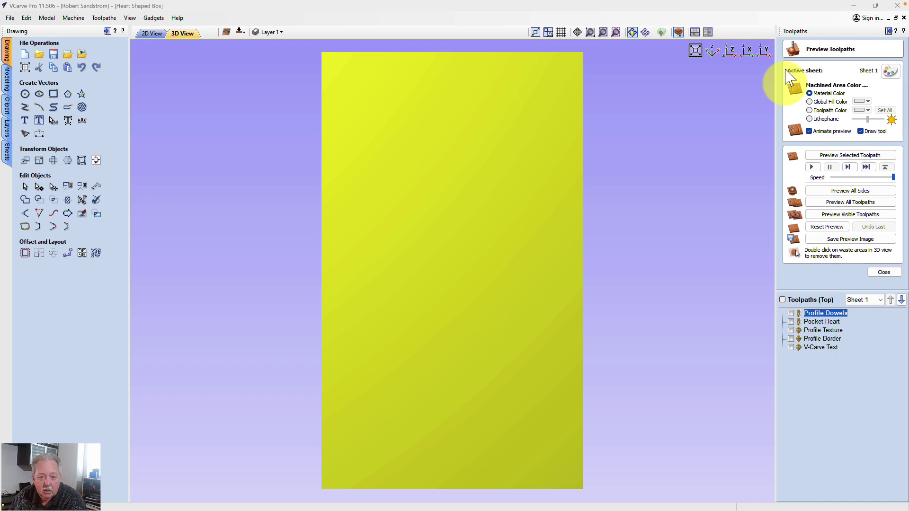
left_click(890, 71)
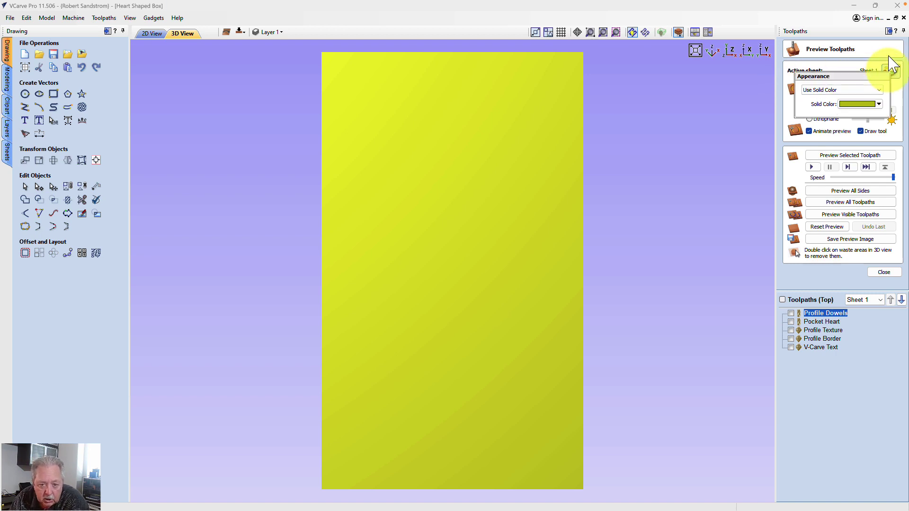
left_click(881, 90)
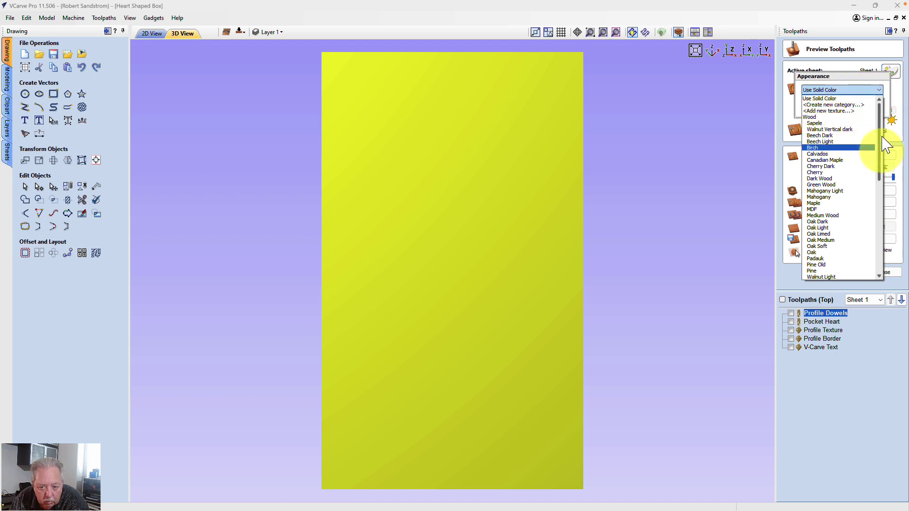
left_click_drag(881, 144, 881, 167)
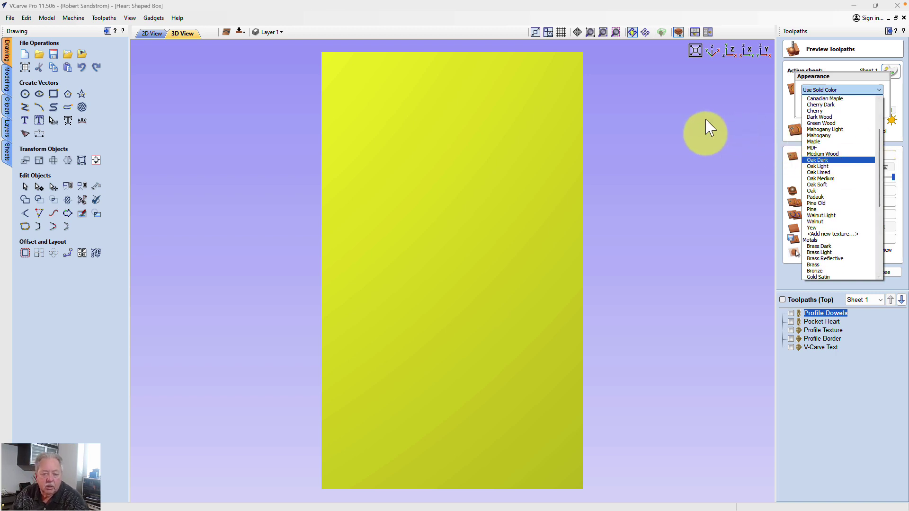
left_click(706, 132)
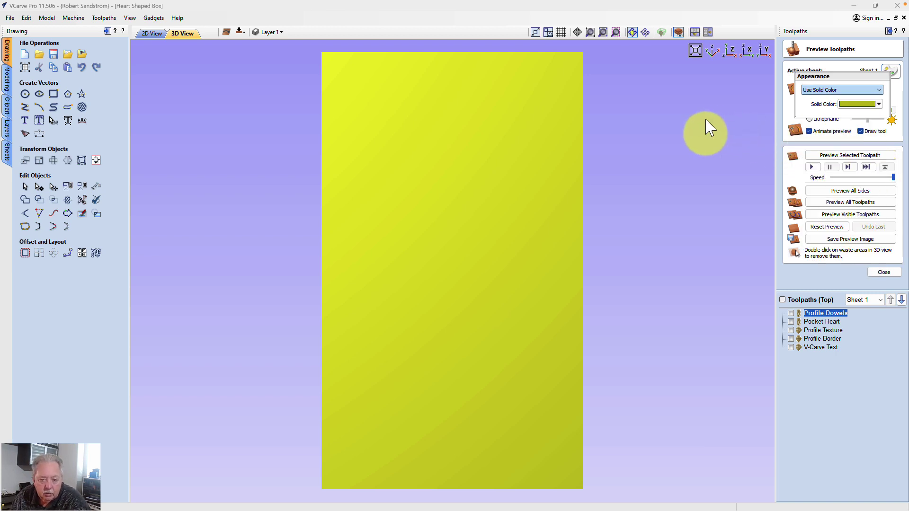
left_click(747, 90)
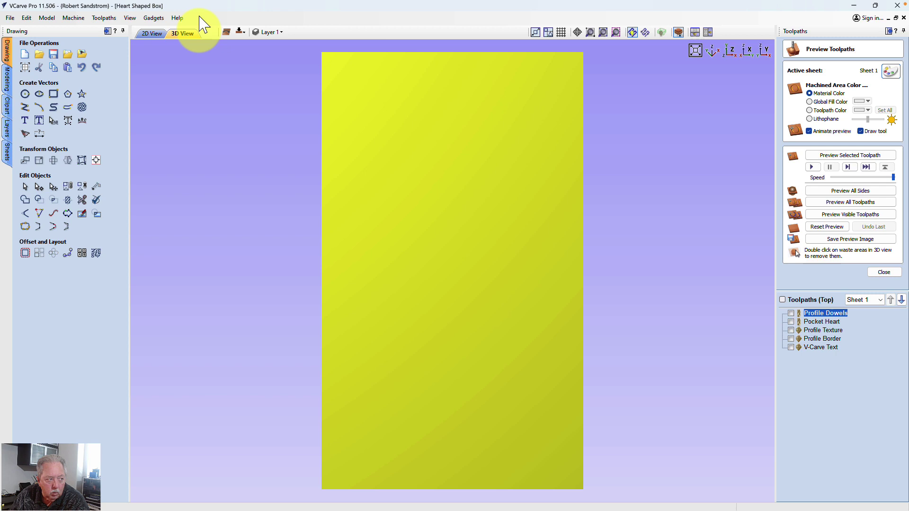
Open the V11.5 application data folder from the File menu
left_click(12, 18)
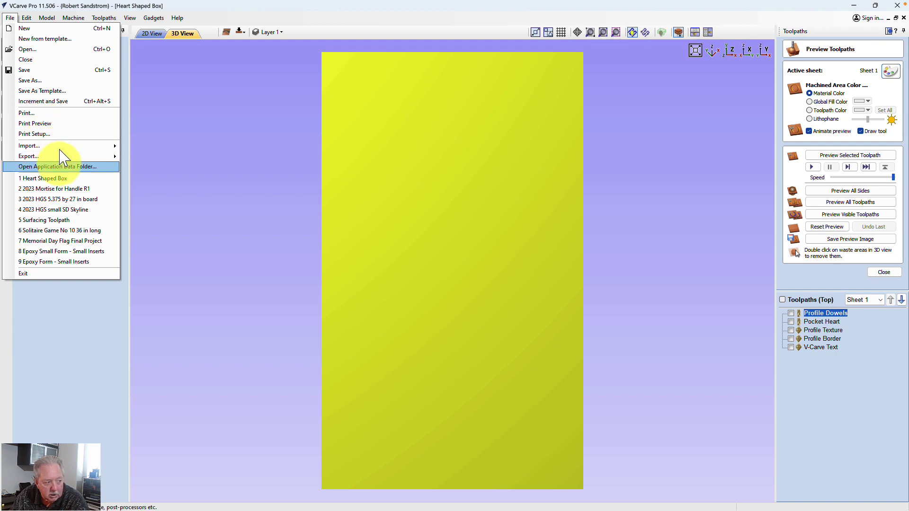
left_click(61, 161)
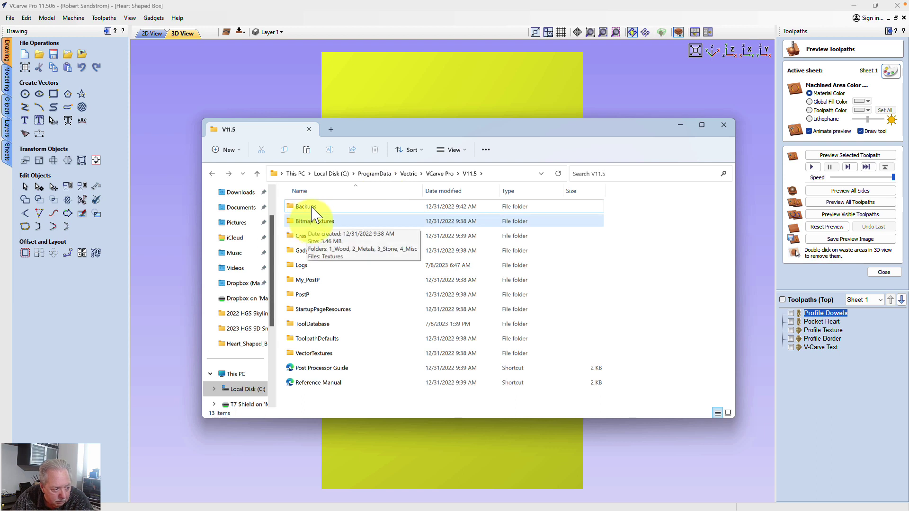
Browse the BitmapTextures subfolders 1_Wood, 2_Metals, 3_Stone and 4_Misc, ending in 1_Wood
double_click(313, 219)
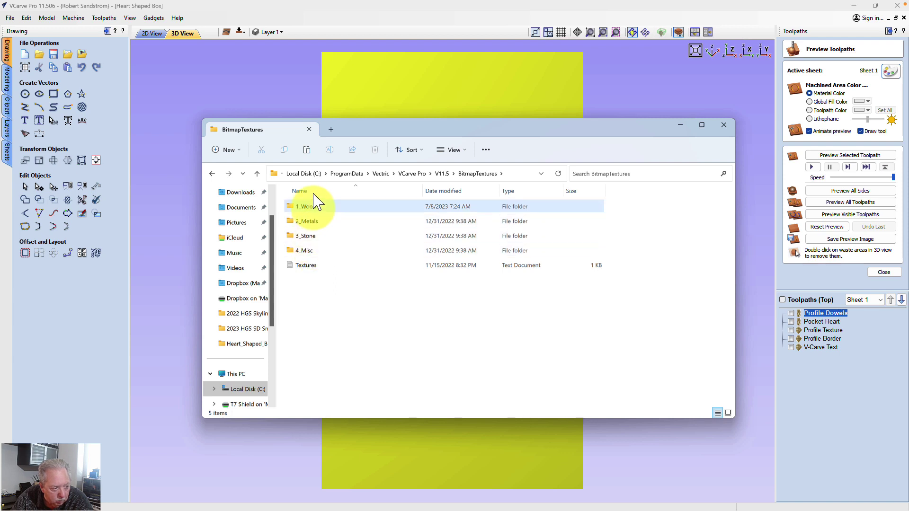
double_click(304, 207)
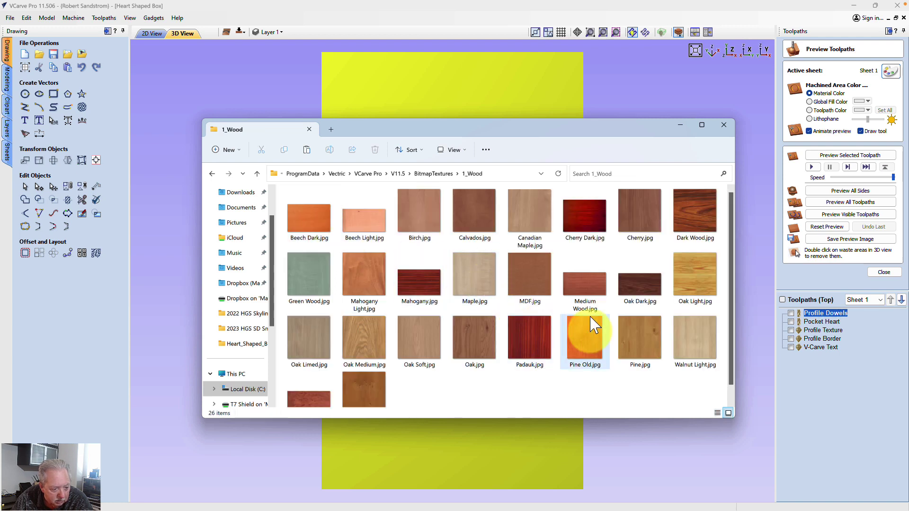
scroll(735, 327, "down", 1)
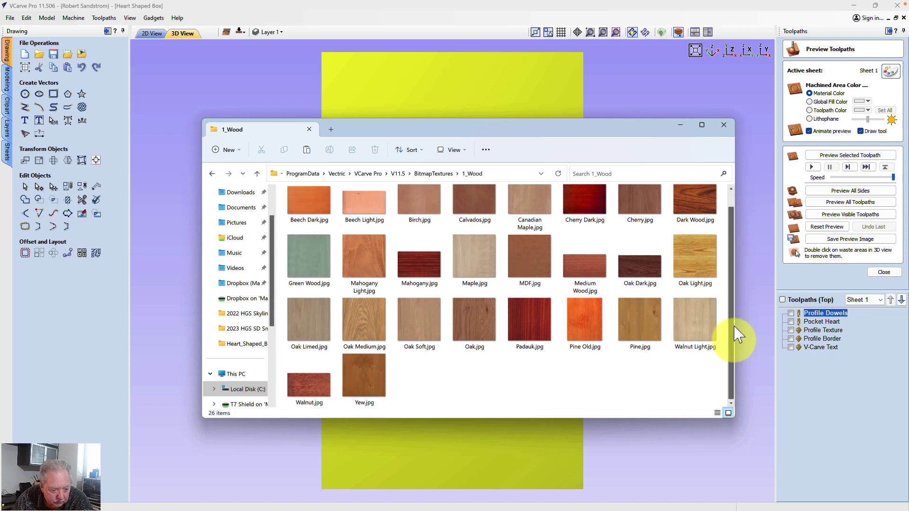
left_click(433, 174)
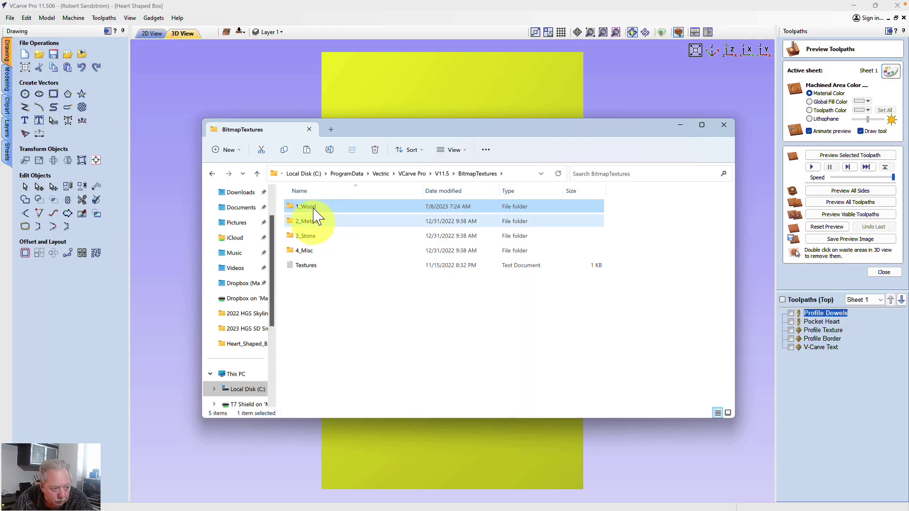
double_click(313, 221)
left_click(406, 174)
left_click(334, 236)
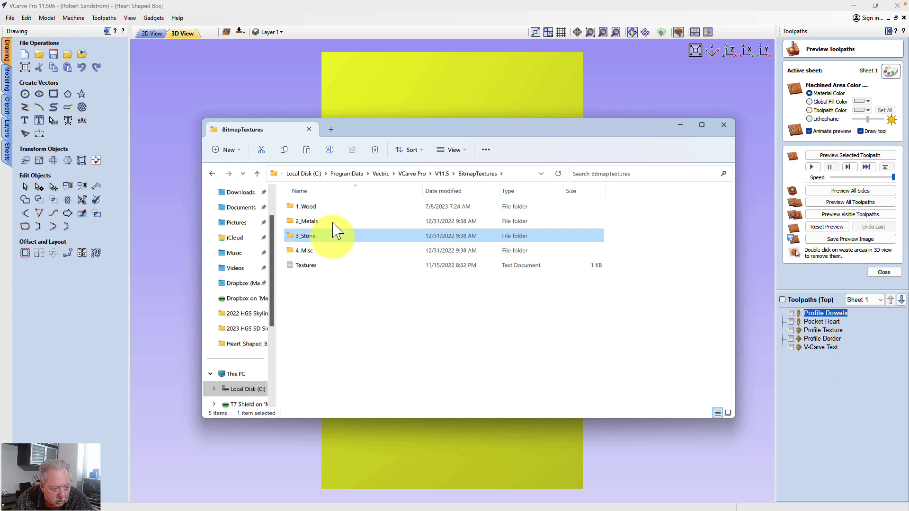
double_click(336, 233)
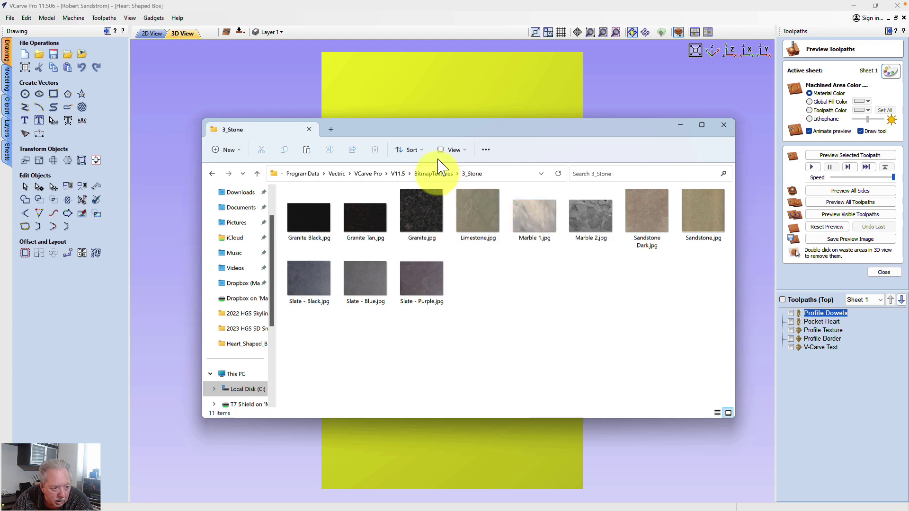
left_click(434, 173)
double_click(306, 247)
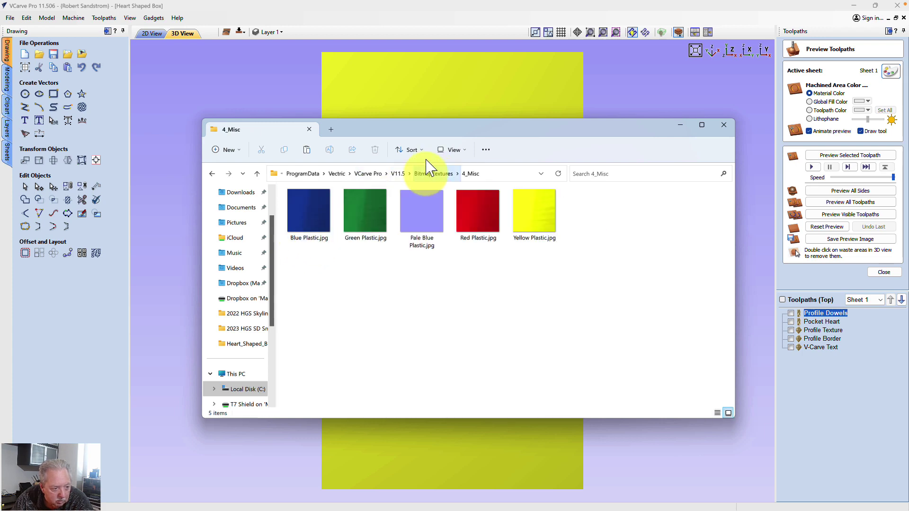
left_click(434, 173)
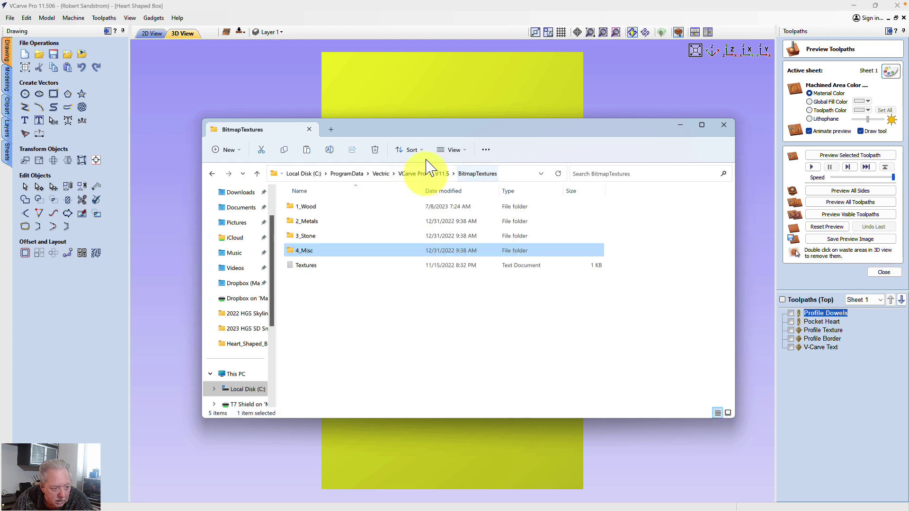
double_click(326, 205)
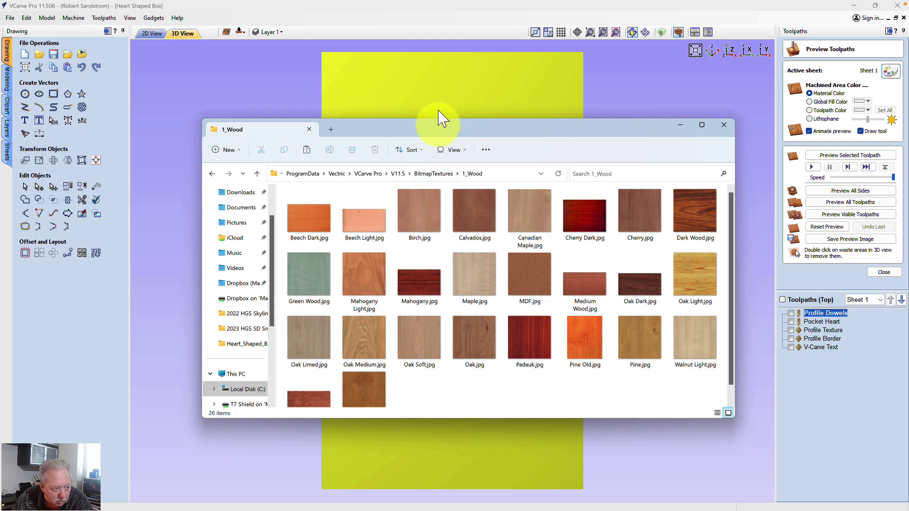
Place the 1_Wood window upper left beside the Mac Downloads folder with the Purple Heart images
left_click_drag(438, 119, 263, 63)
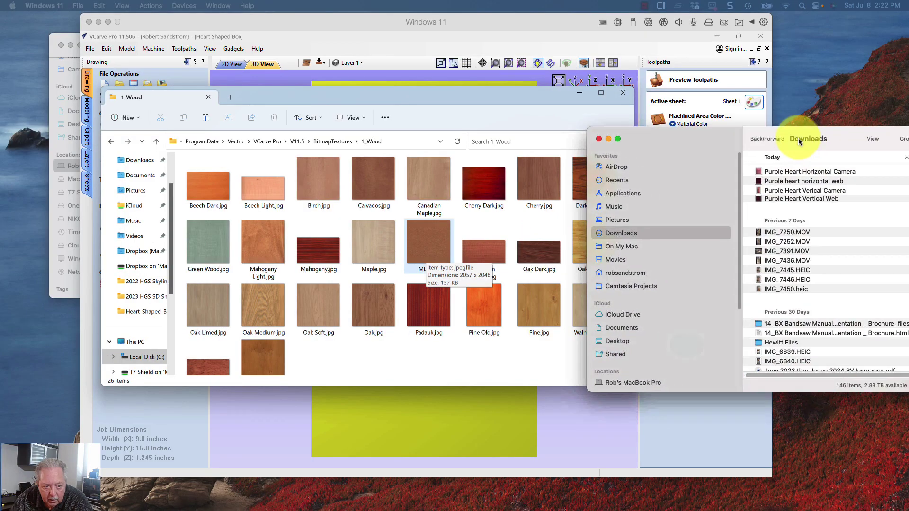
left_click_drag(798, 137, 670, 177)
left_click(670, 177)
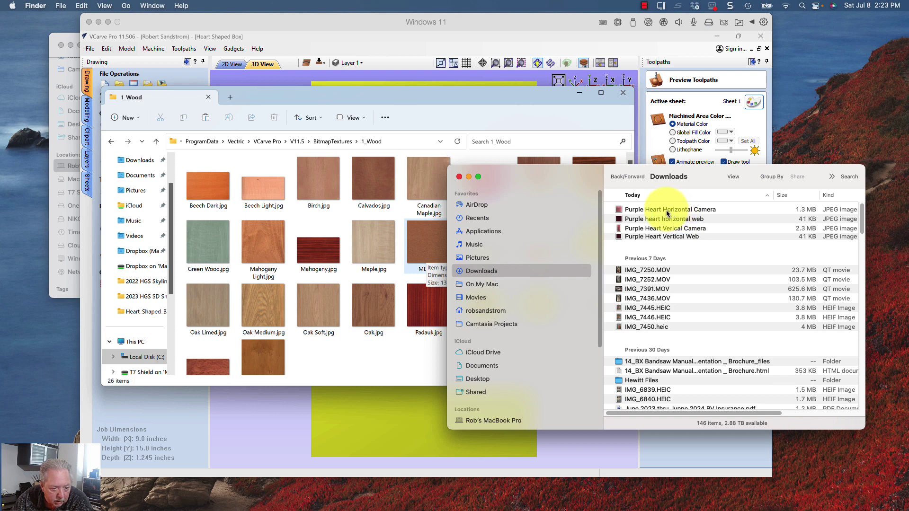
Copy Purple Heart Horizontal Camera into 1_Wood and reposition the Downloads window
left_click_drag(668, 213, 340, 243)
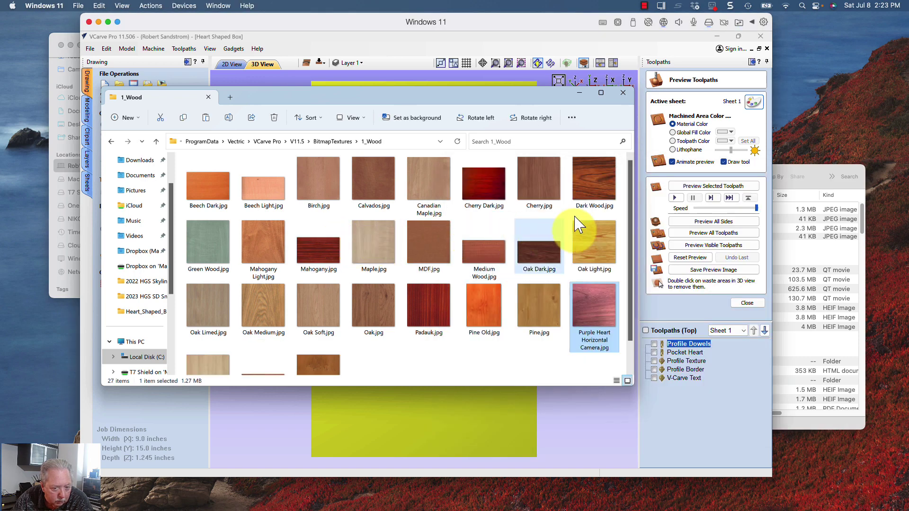
left_click(777, 178)
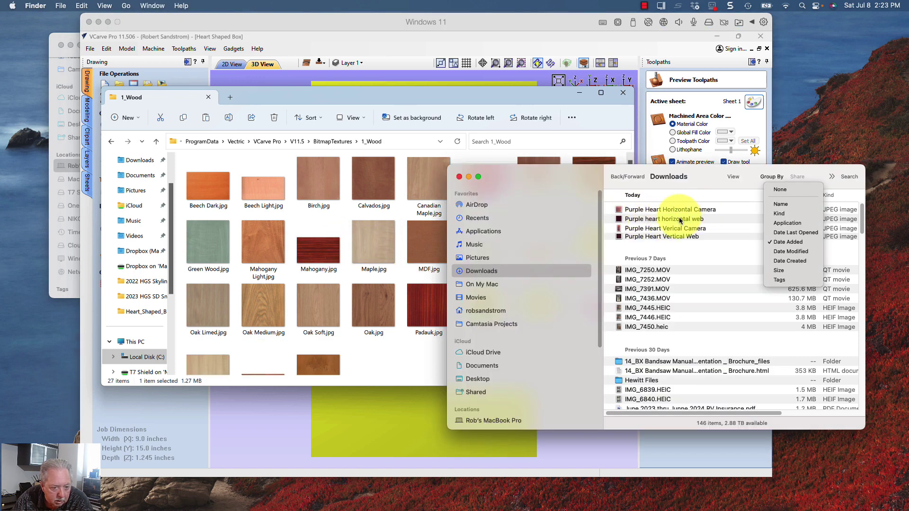
key("Escape")
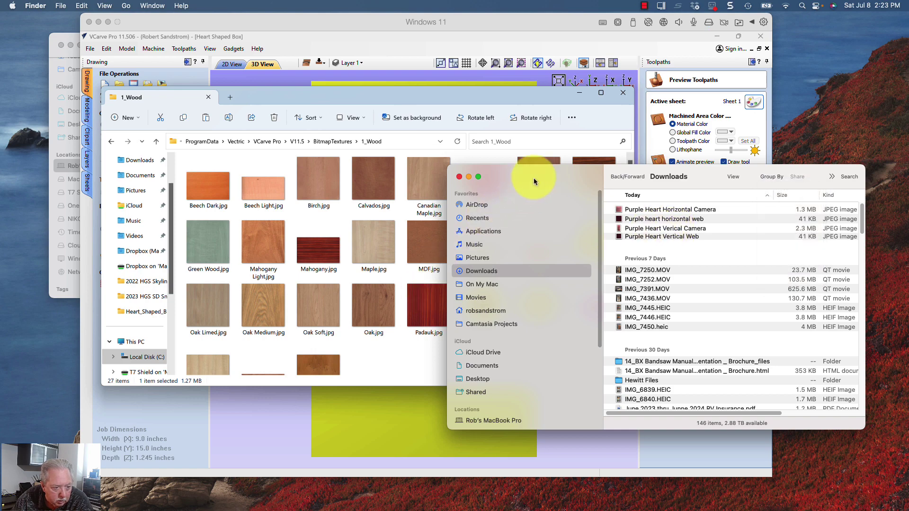
left_click_drag(533, 177, 589, 132)
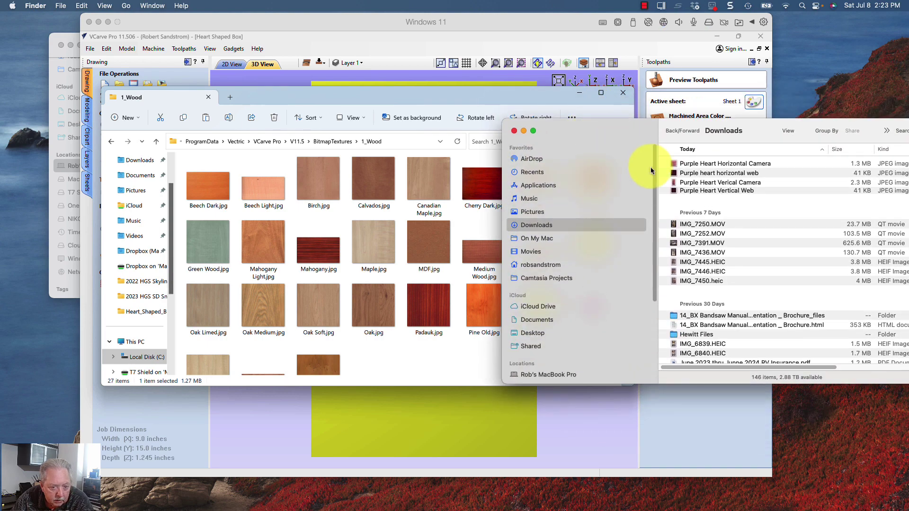
Rename 'Purple Heart Verical Camera' to 'Purple Heart Vertical Camera' and copy it into 1_Wood
left_click(713, 183)
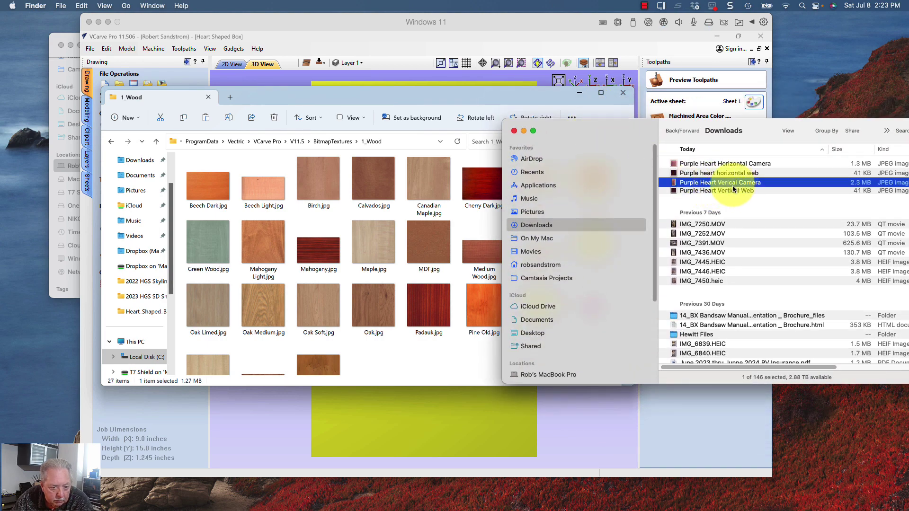
right_click(732, 186)
left_click(742, 250)
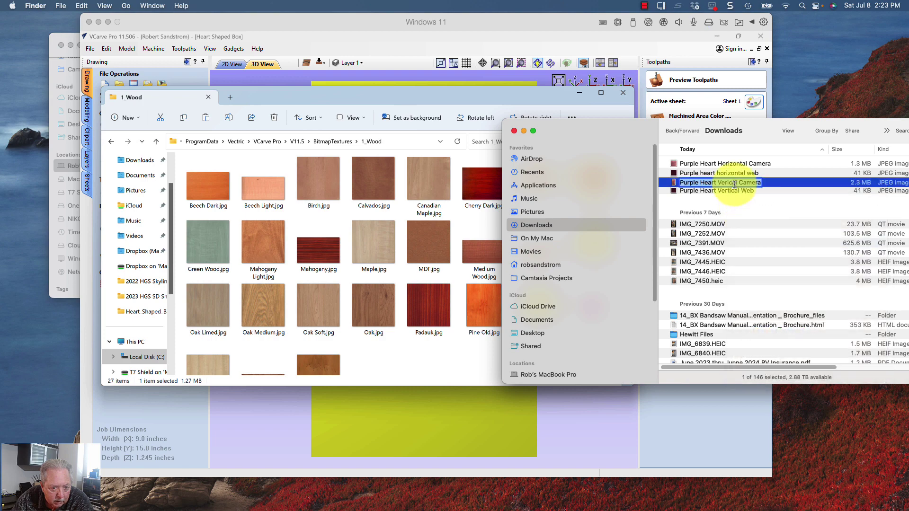
left_click(729, 184)
type("tica")
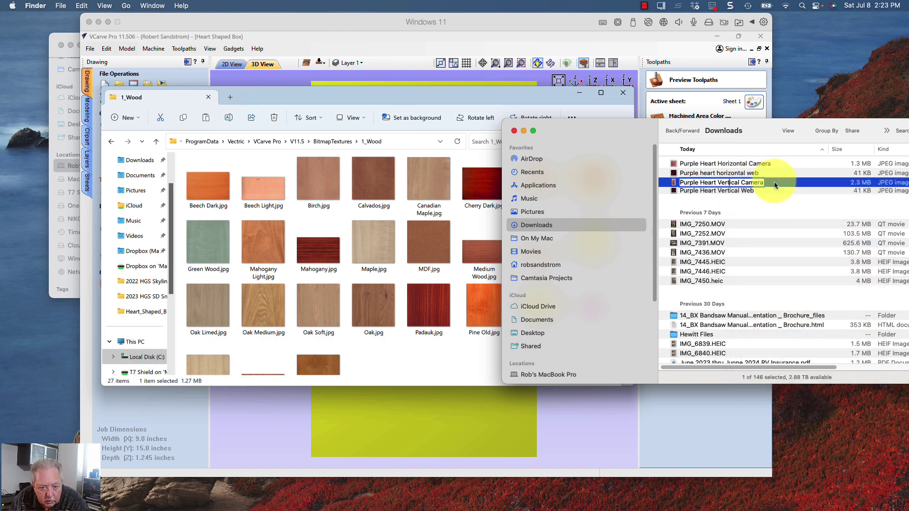
key("Return")
left_click_drag(711, 183, 404, 323)
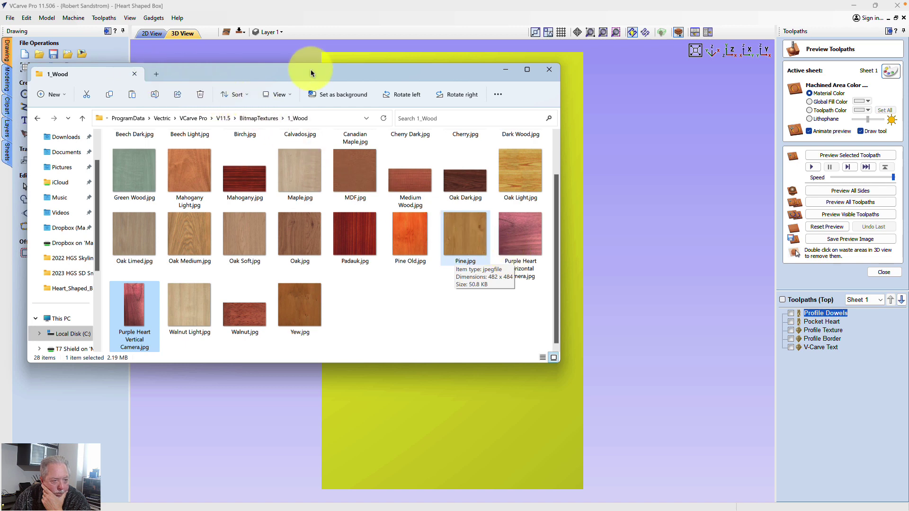
Reopen the BitmapTextures 1_Wood folder from the application data folder, then minimize it
left_click(506, 69)
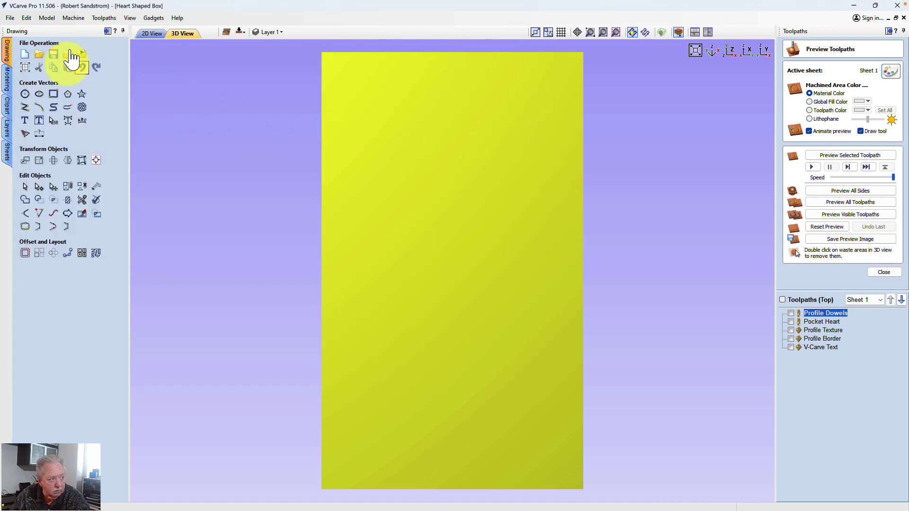
left_click(10, 18)
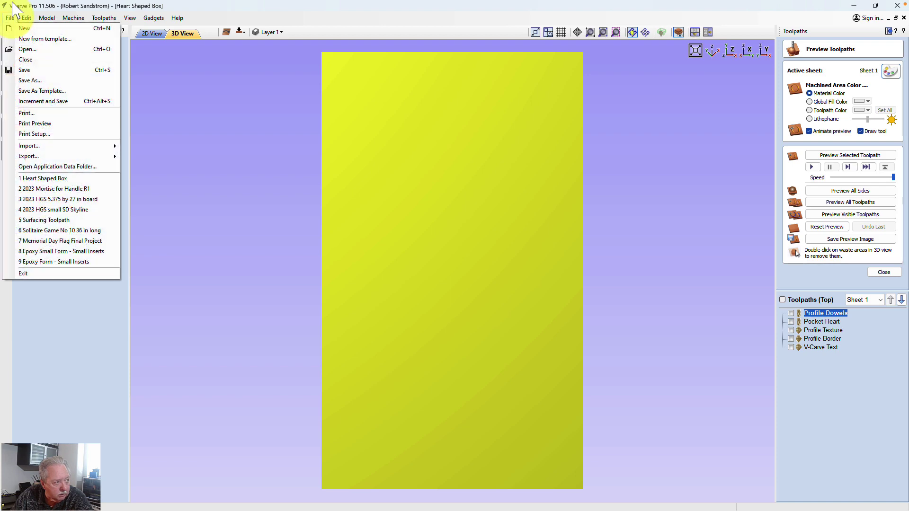
left_click(52, 167)
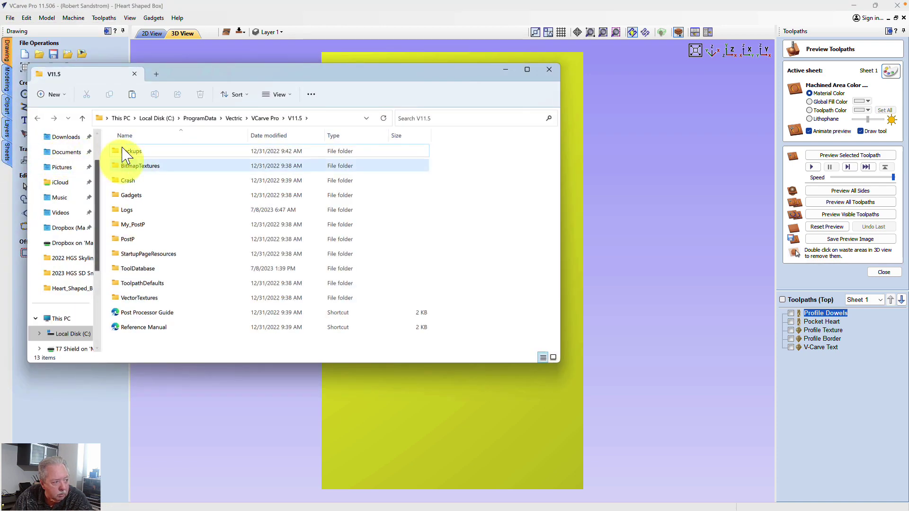
double_click(127, 165)
double_click(131, 150)
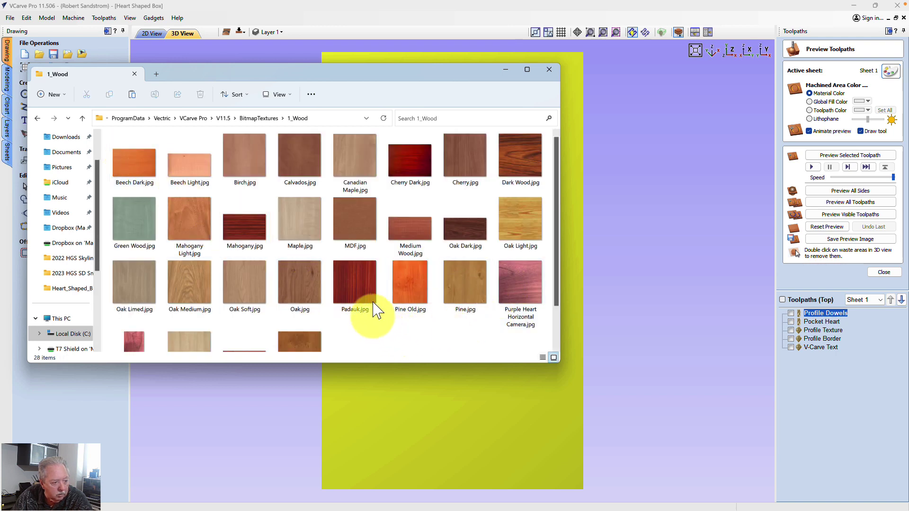
key("super+Down")
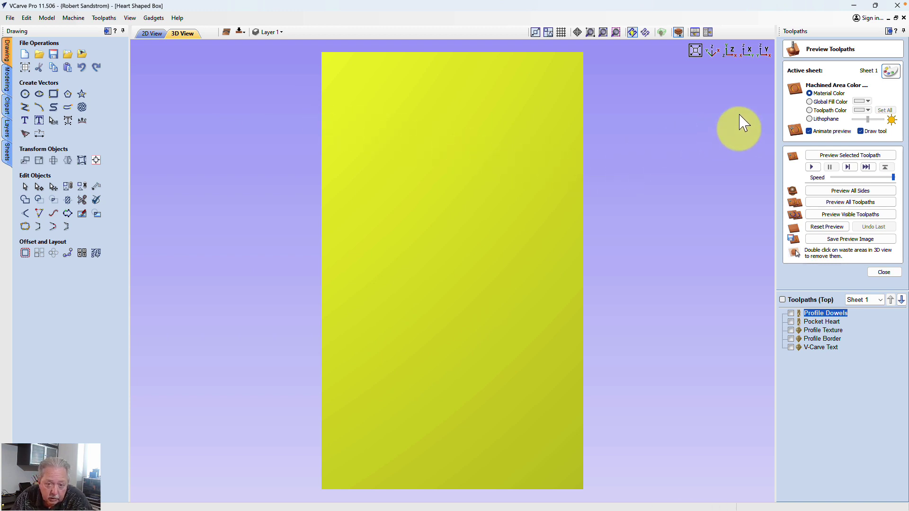
left_click(890, 69)
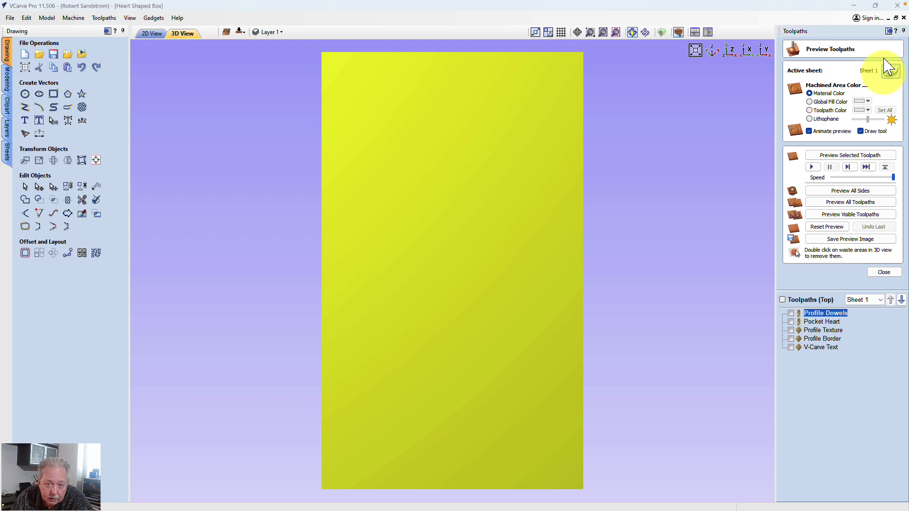
left_click(879, 90)
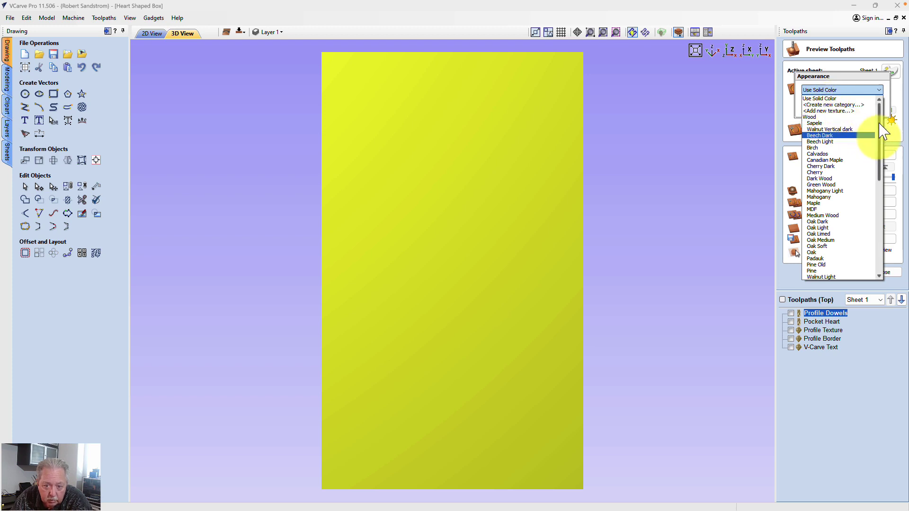
mouse_move(879, 127)
left_mouse_down()
mouse_move(874, 162)
mouse_move(874, 135)
left_mouse_up()
left_click(814, 63)
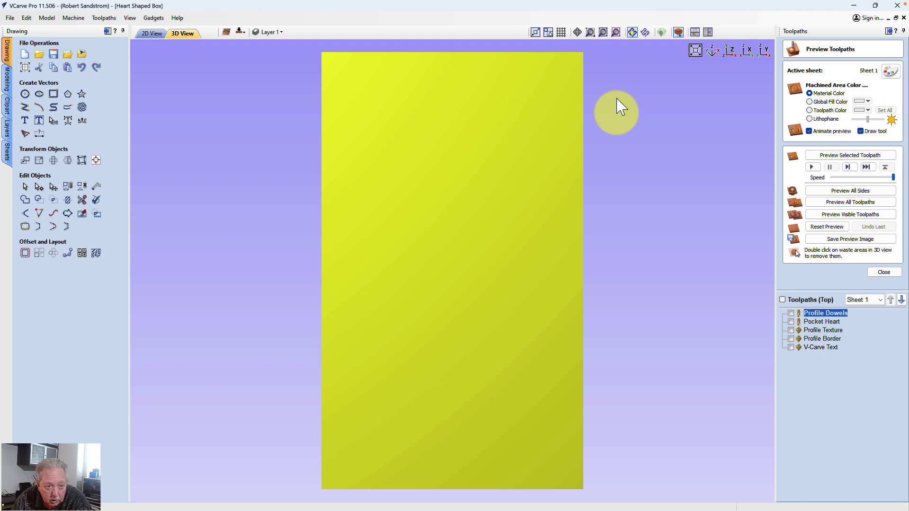
Relaunch VCarve Pro, reopen Heart Shaped Box.crv, and return to its 3D toolpath preview
left_click(11, 18)
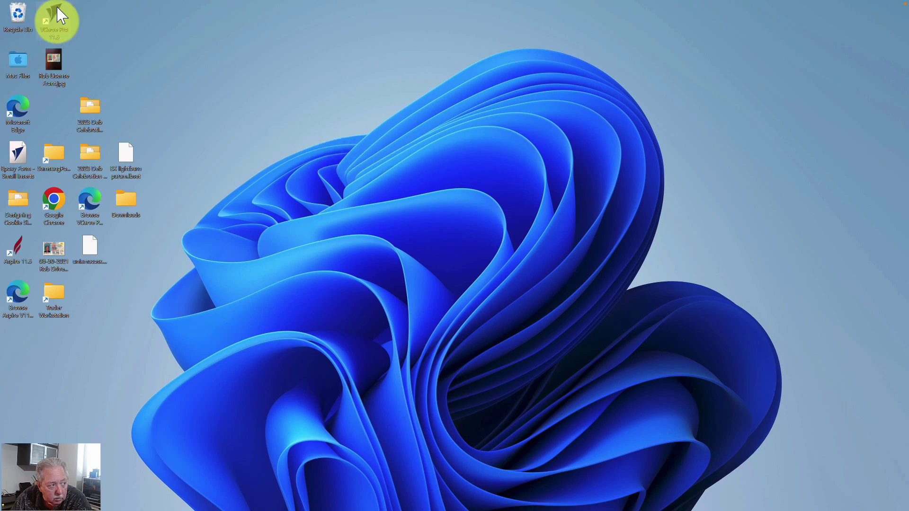
double_click(55, 15)
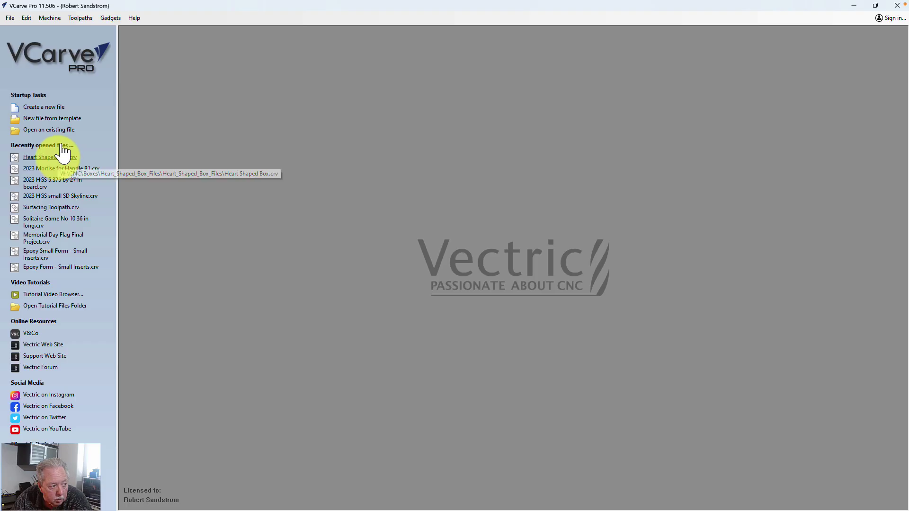
left_click(63, 154)
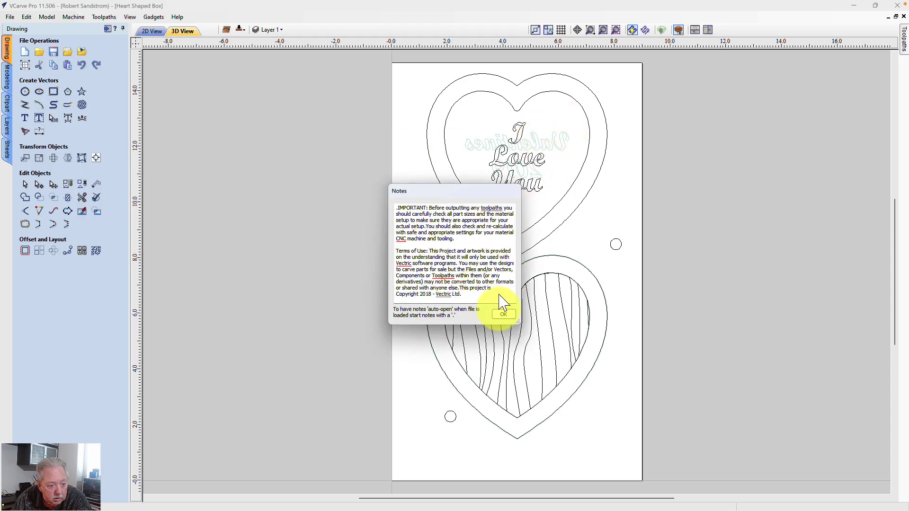
left_click(502, 313)
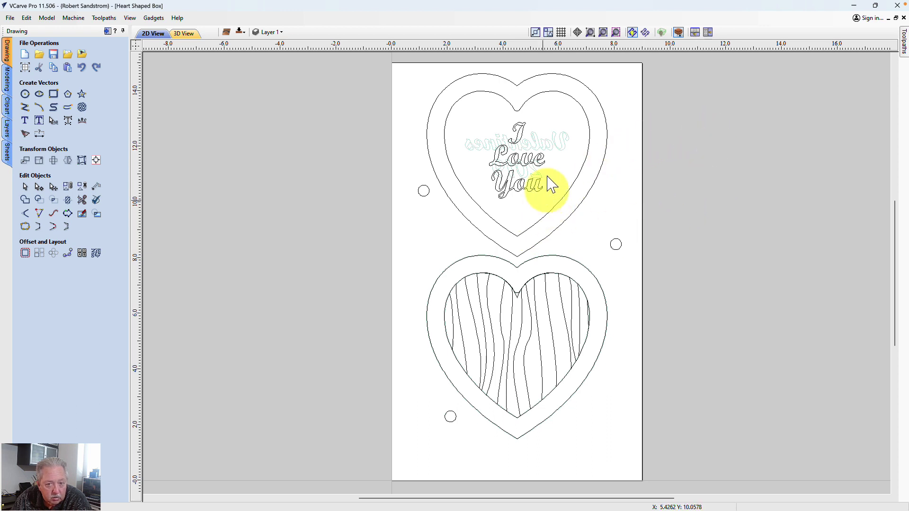
left_click(904, 42)
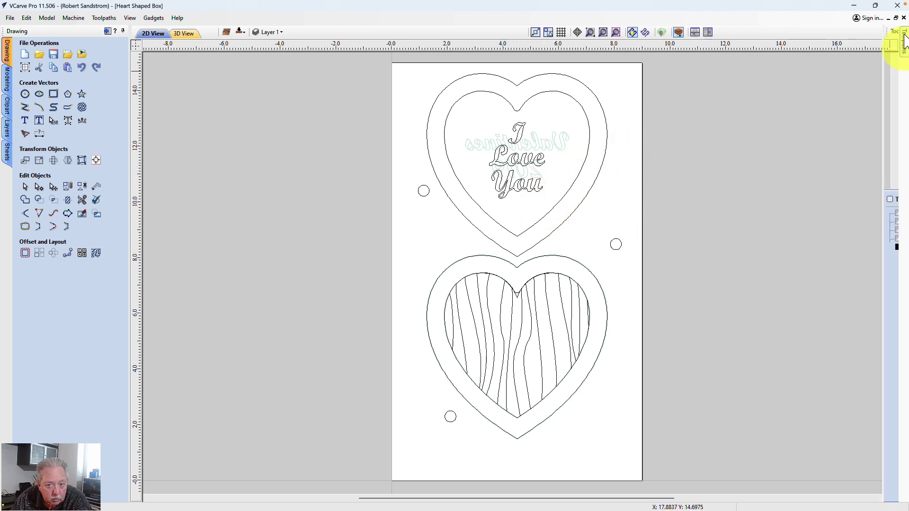
left_click(788, 168)
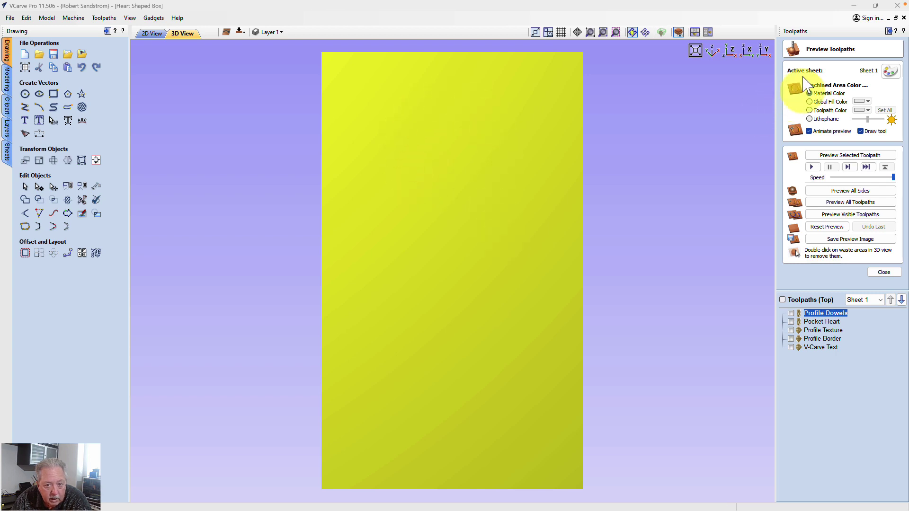
Set the material appearance to Purple Heart Vertical Camera and preview all toolpaths
left_click(890, 69)
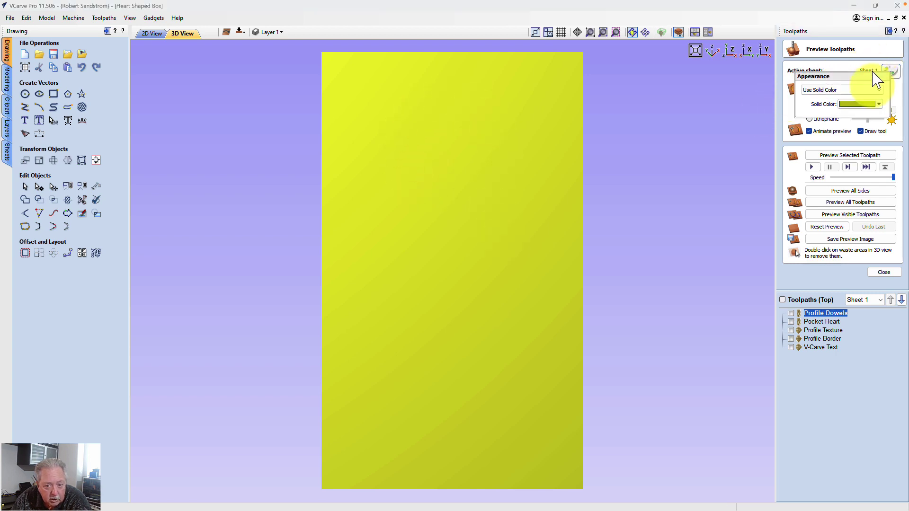
left_click(872, 89)
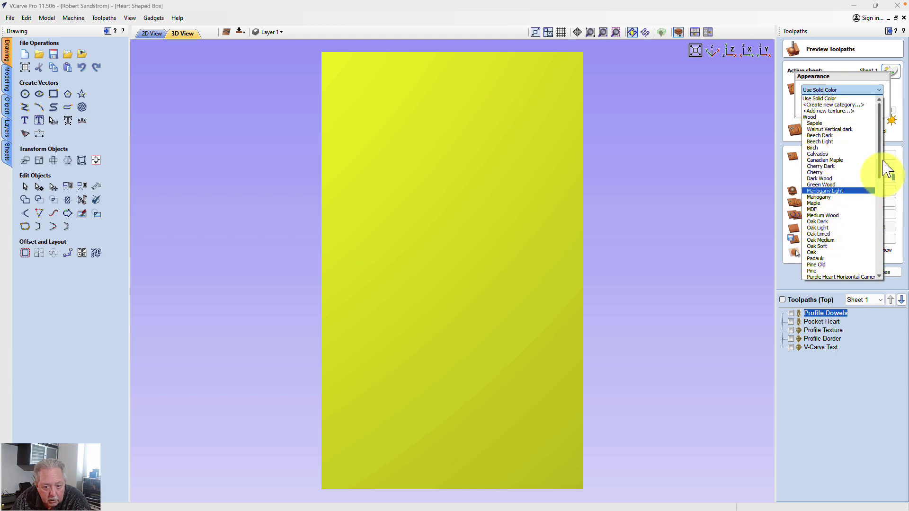
scroll(877, 195, "down", 3)
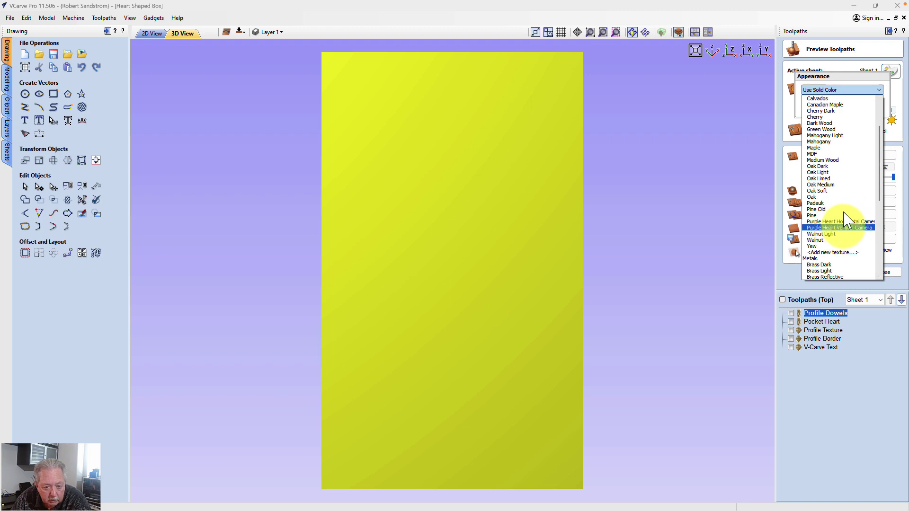
left_click(841, 228)
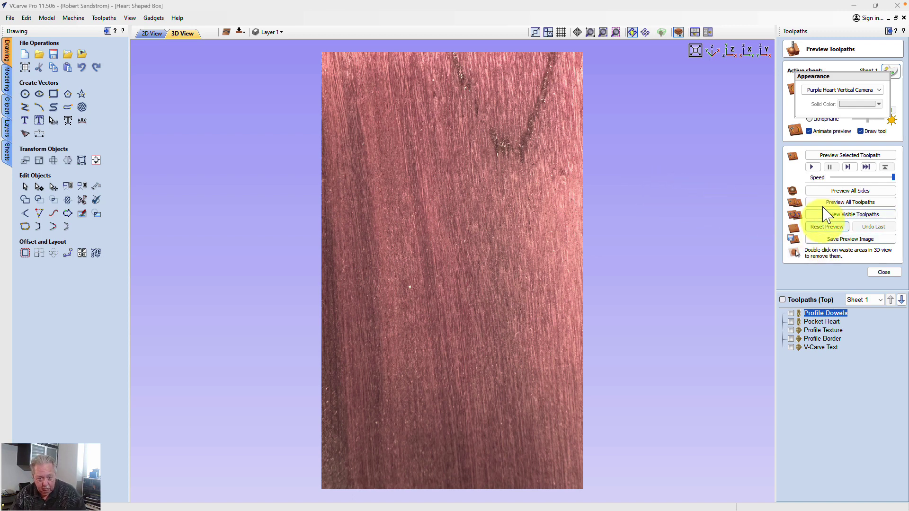
left_click(835, 189)
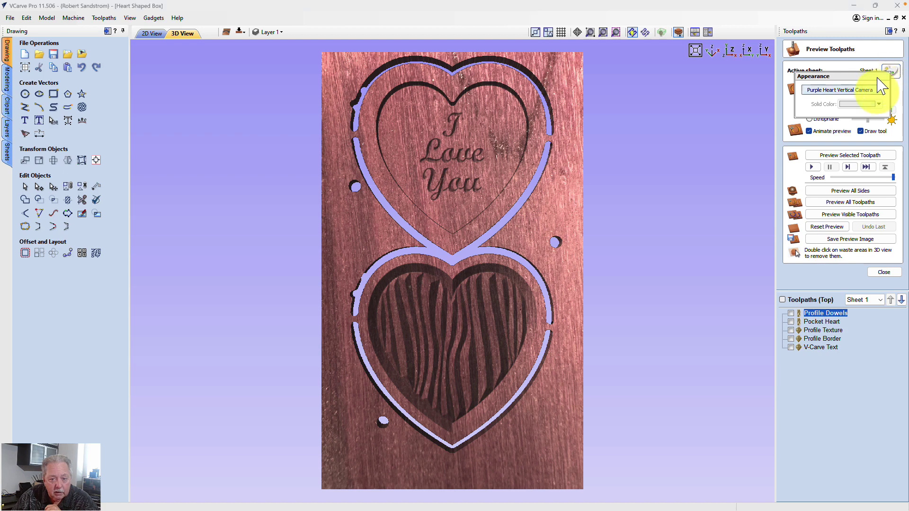
Try the Walnut Light and Walnut textures, then settle on Walnut Vertical dark
left_click(879, 80)
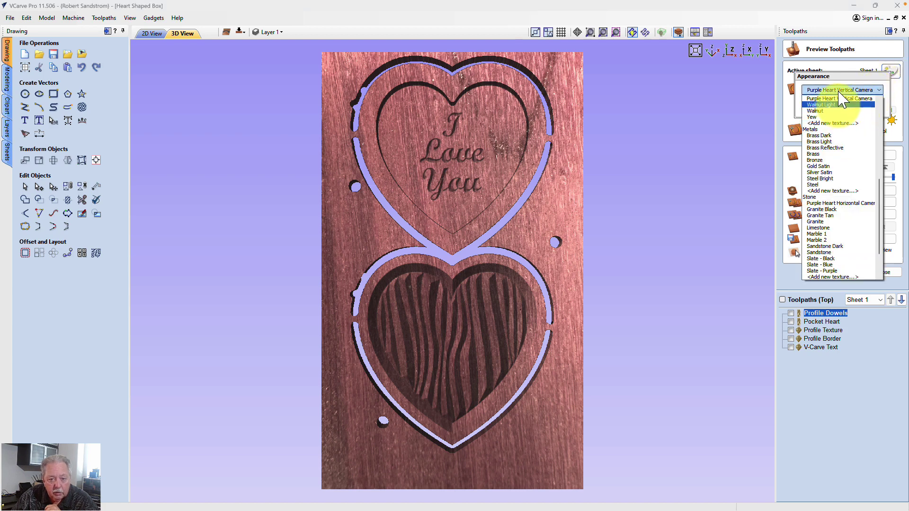
left_click(841, 103)
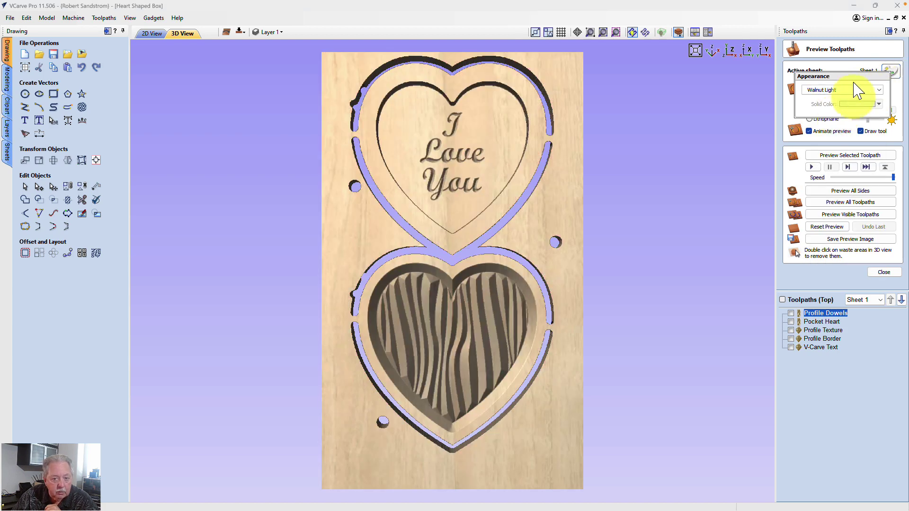
left_click(863, 88)
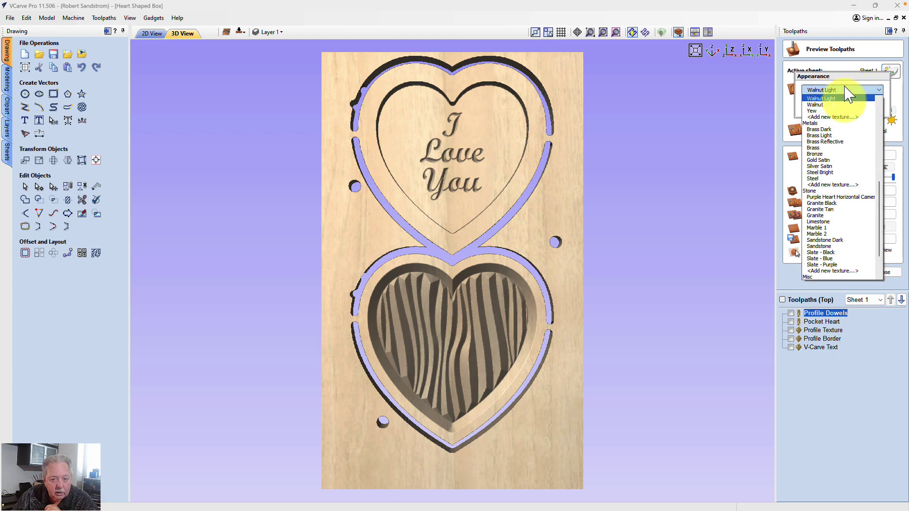
left_click(820, 105)
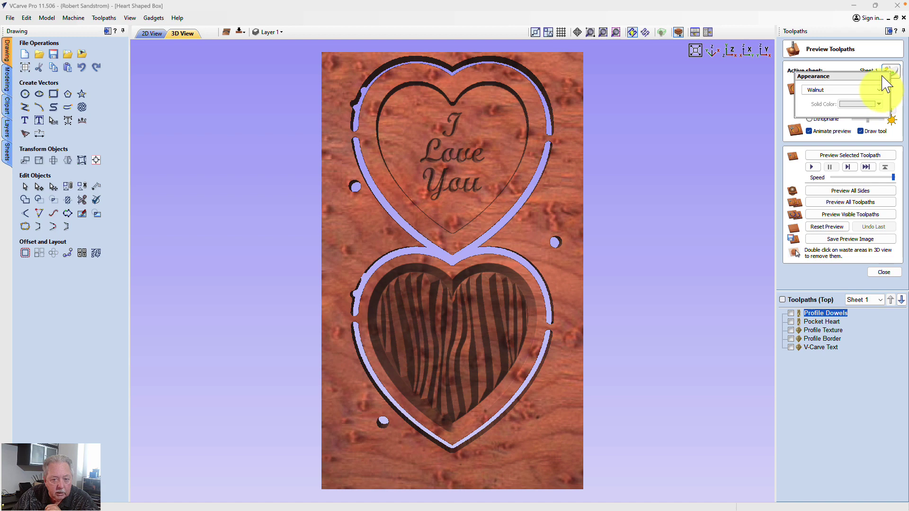
left_click(880, 89)
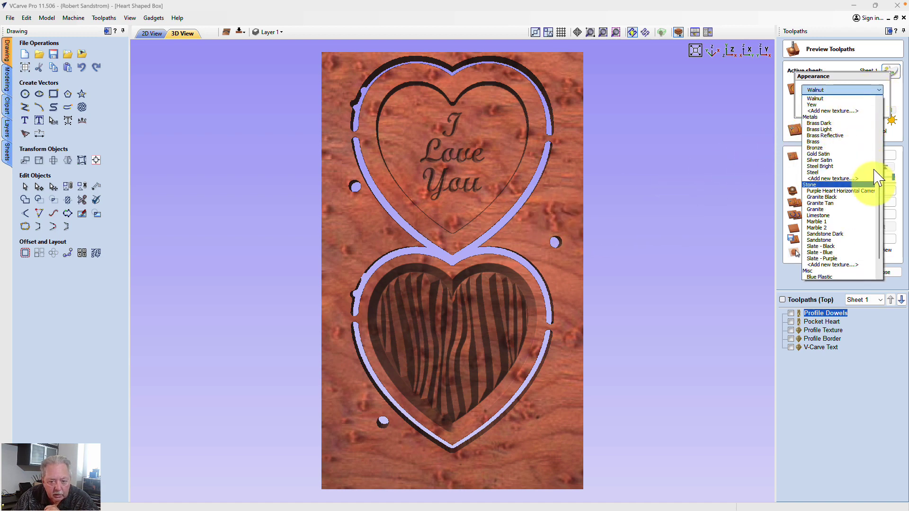
scroll(881, 172, "up", 7)
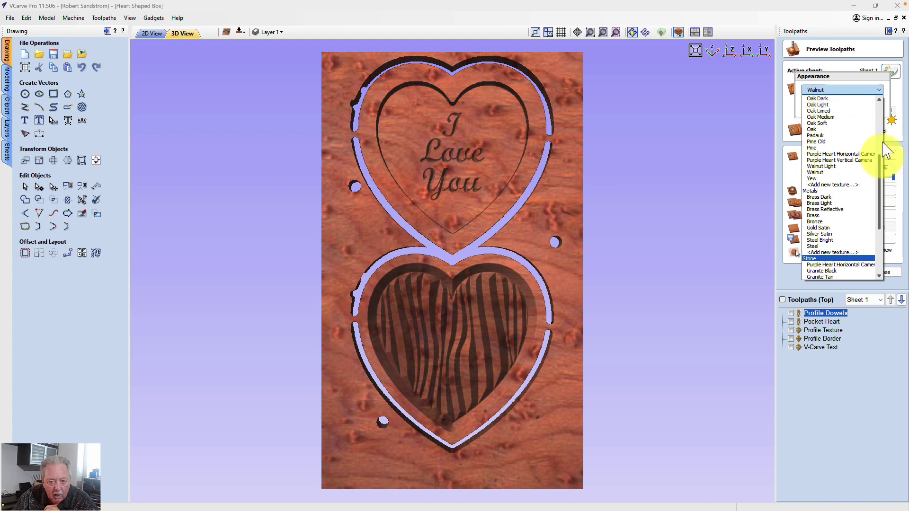
left_click_drag(883, 141, 885, 98)
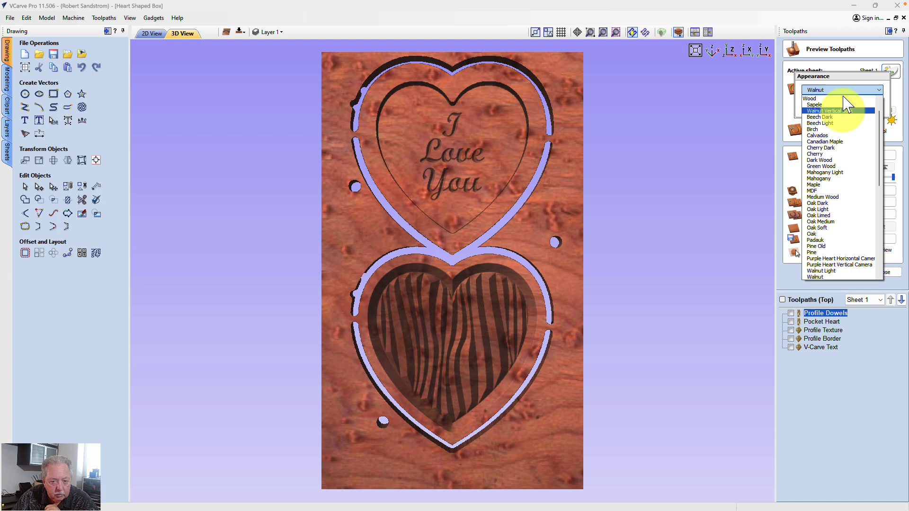
left_click(844, 111)
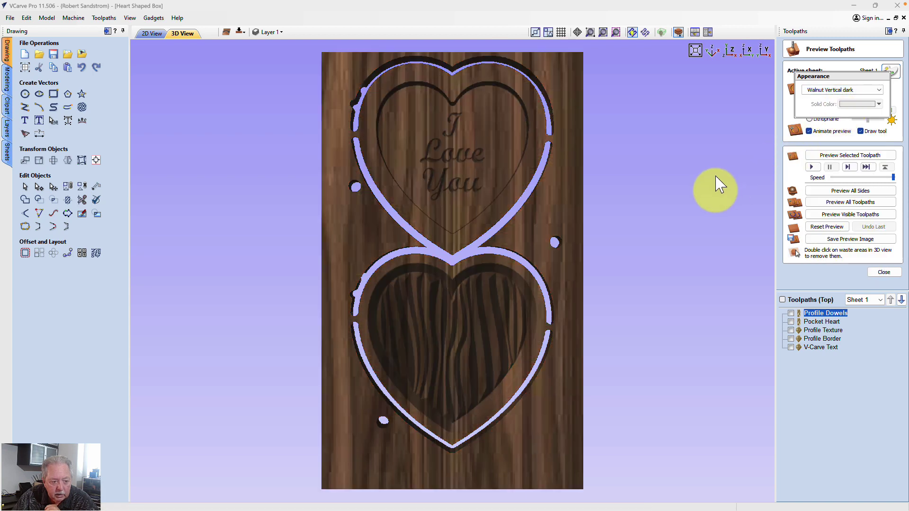